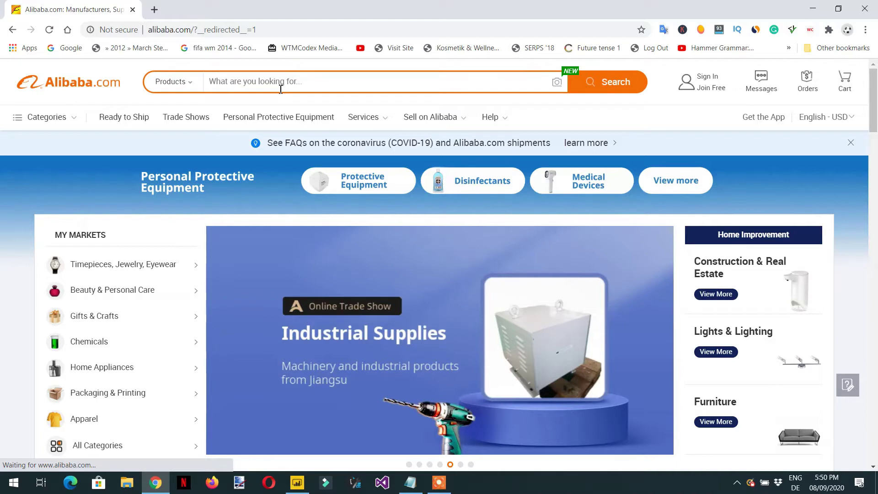
Step: Search the Alibaba products for "mobile" and look through the phone listings
{"action": "left_click", "coordinate": [311, 87]}
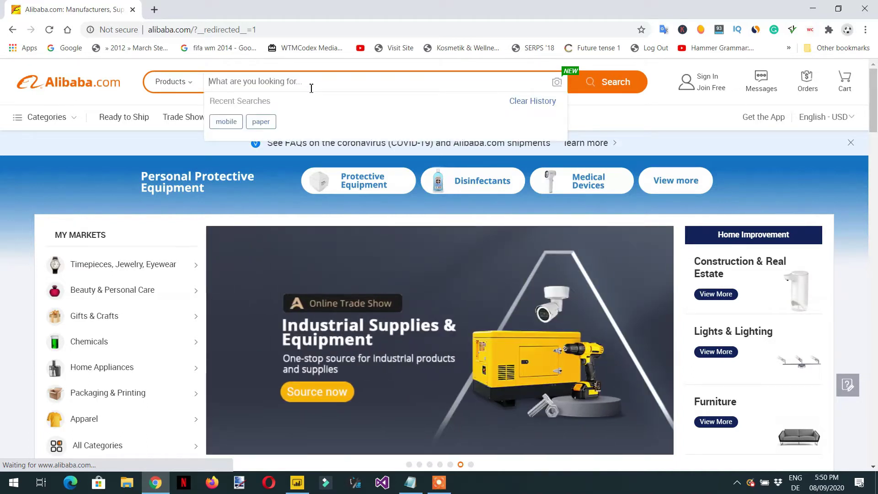
{"action": "type", "text": "mobile"}
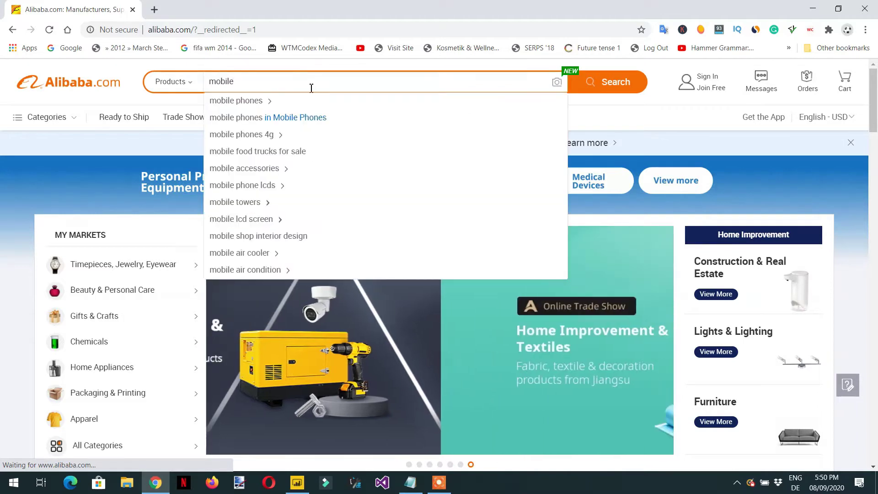
{"action": "key", "text": "Return"}
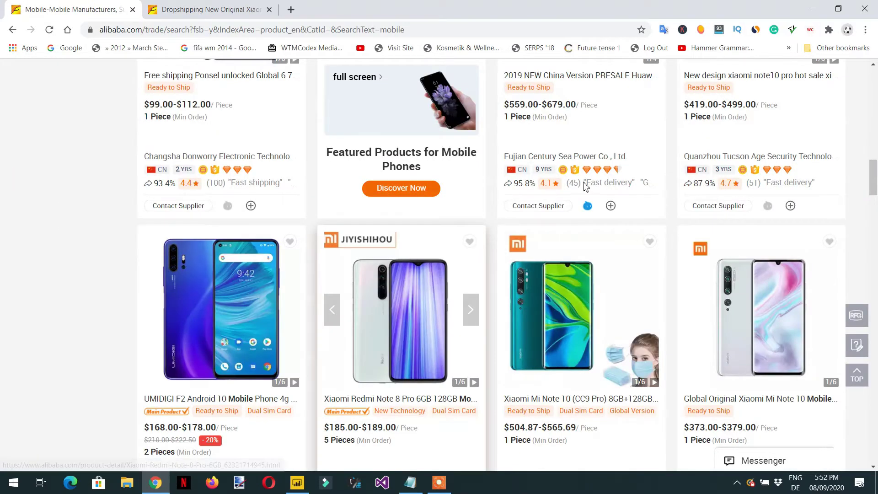
{"action": "scroll", "coordinate": [529, 240], "scroll_direction": "up", "scroll_amount": 10}
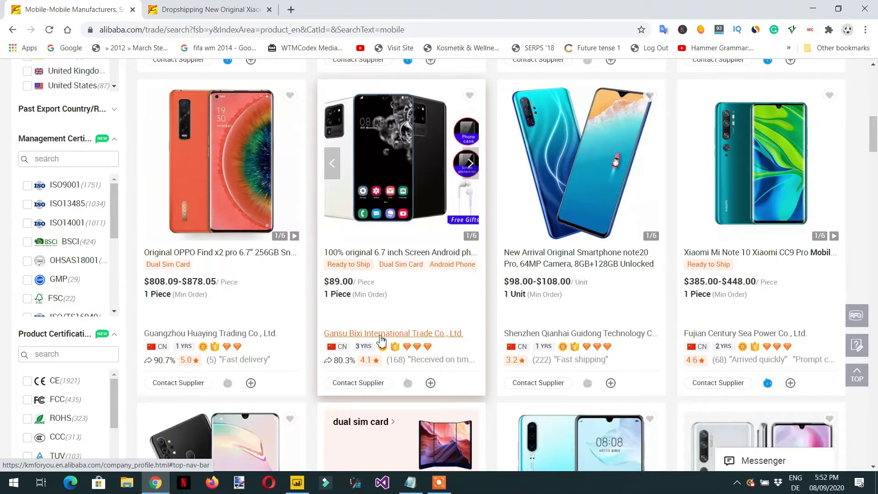
{"action": "mouse_move", "coordinate": [435, 366]}
{"action": "scroll", "coordinate": [447, 330], "scroll_direction": "down", "scroll_amount": 5}
{"action": "scroll", "coordinate": [447, 335], "scroll_direction": "up", "scroll_amount": 15}
{"action": "scroll", "coordinate": [442, 325], "scroll_direction": "up", "scroll_amount": 1}
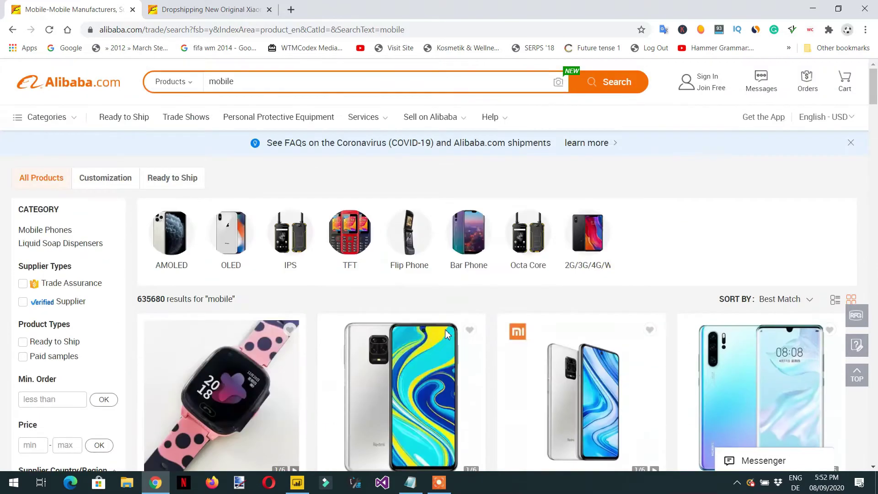
Step: Replace the product search term with "paper" and look through the listings
{"action": "left_click_drag", "start_coordinate": [275, 81], "coordinate": [196, 98]}
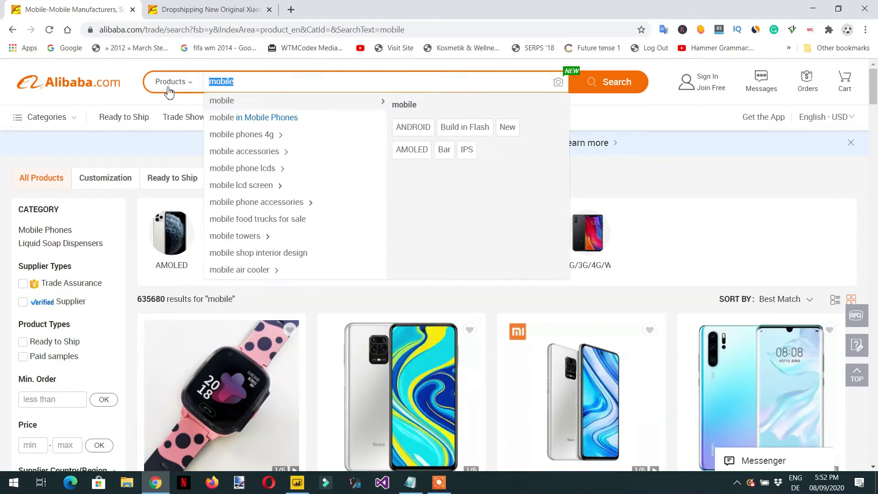
{"action": "type", "text": "paper"}
{"action": "key", "text": "Return"}
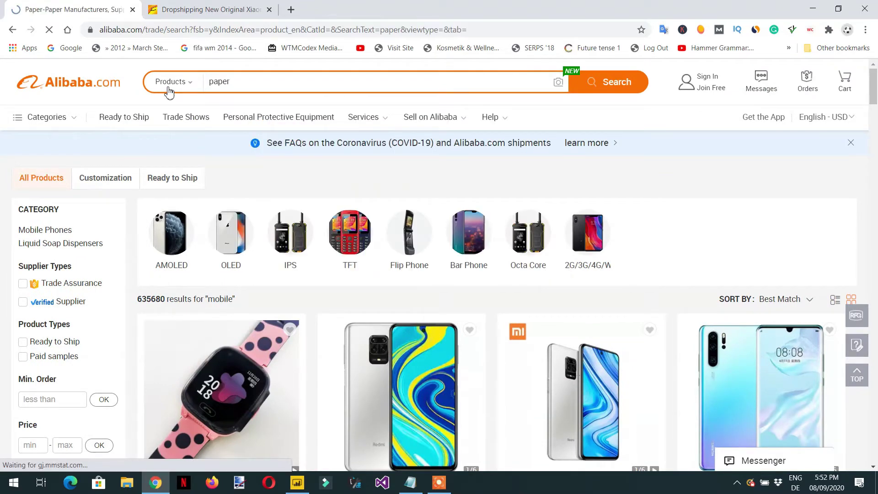
{"action": "scroll", "coordinate": [297, 172], "scroll_direction": "down", "scroll_amount": 5}
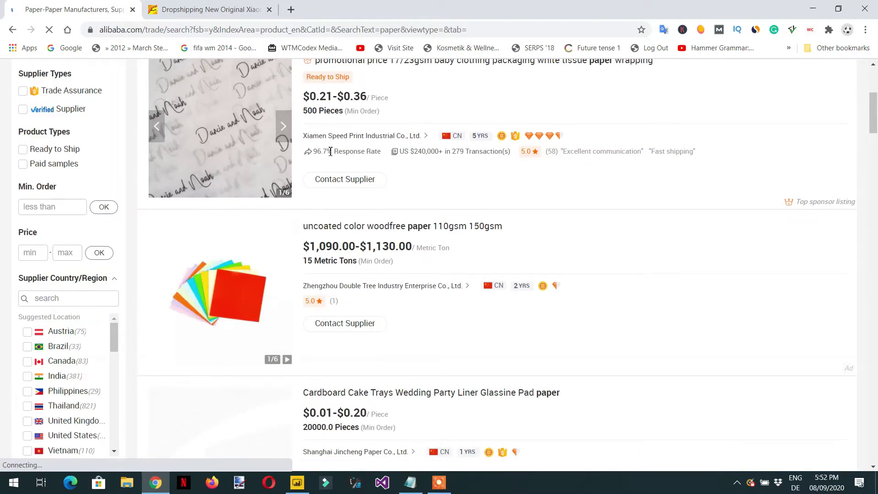
{"action": "scroll", "coordinate": [337, 151], "scroll_direction": "down", "scroll_amount": 3}
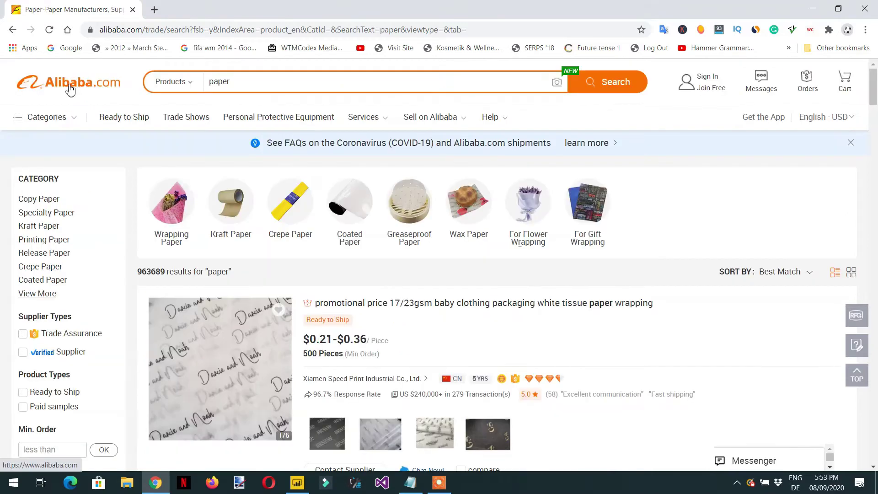
Step: Return to the Alibaba home page and search the products for "mobile"
{"action": "left_click", "coordinate": [60, 90]}
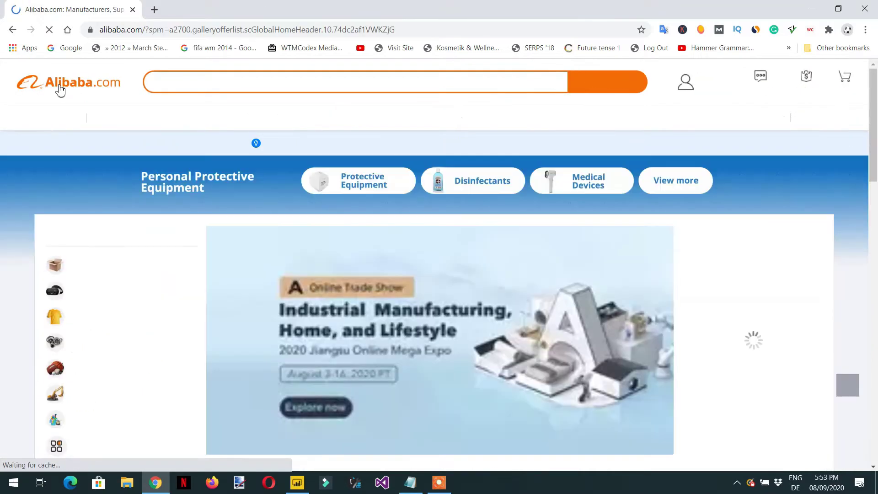
{"action": "left_click", "coordinate": [248, 82]}
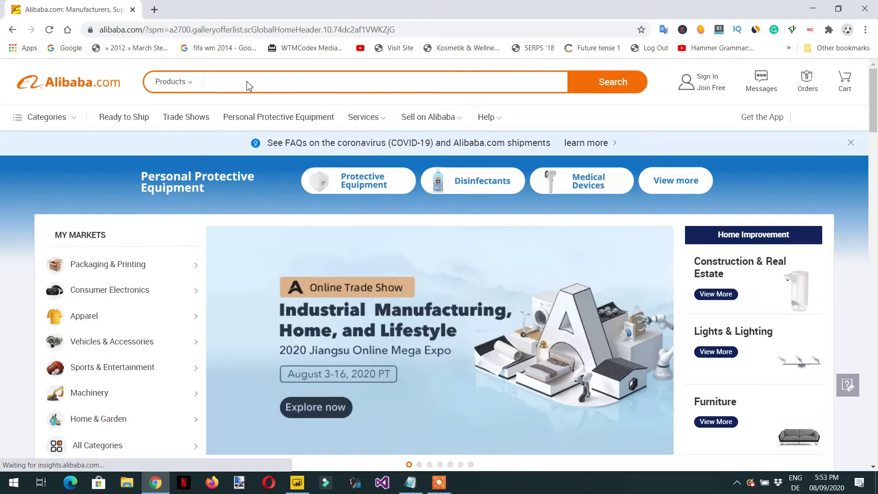
{"action": "type", "text": "mobile"}
{"action": "key", "text": "Return"}
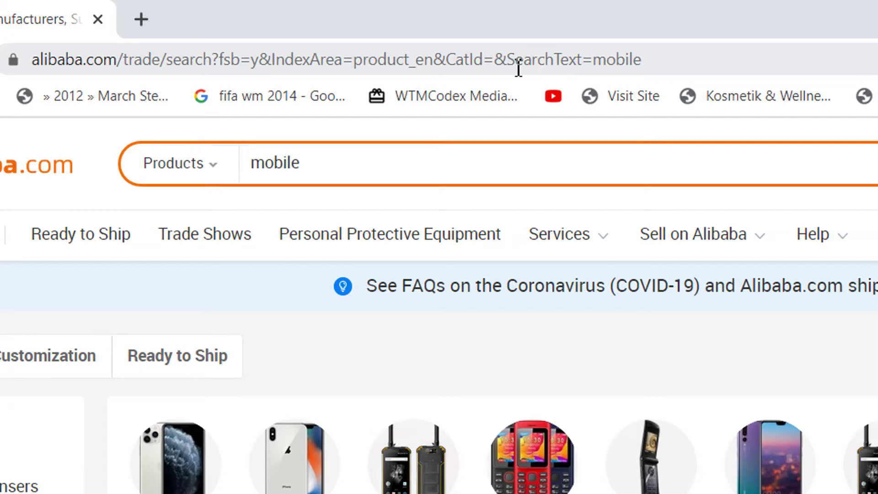
Step: Change the SearchText value in the page's URL to "paper", load that address and look through the listings
{"action": "left_click", "coordinate": [654, 64]}
{"action": "key", "text": "End"}
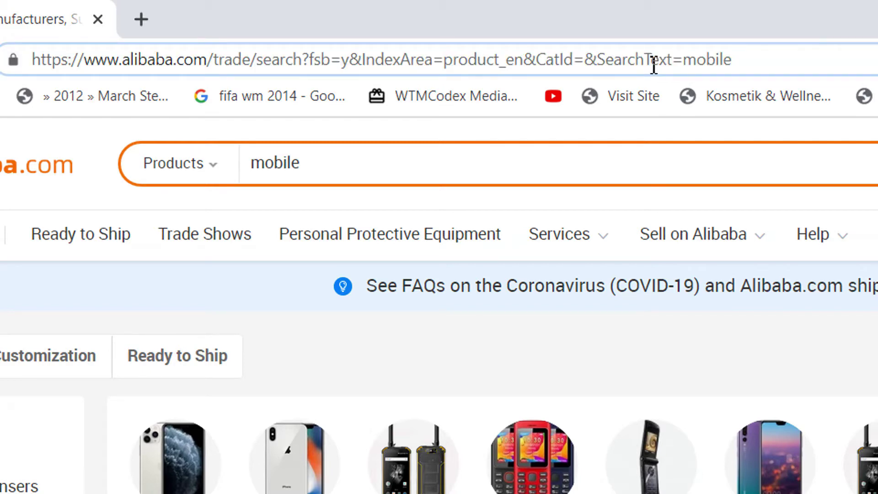
{"action": "key", "text": "BackSpace"}
{"action": "key", "text": "BackSpace"}
{"action": "key", "text": "BackSpace"}
{"action": "key", "text": "BackSpace"}
{"action": "key", "text": "BackSpace"}
{"action": "key", "text": "BackSpace"}
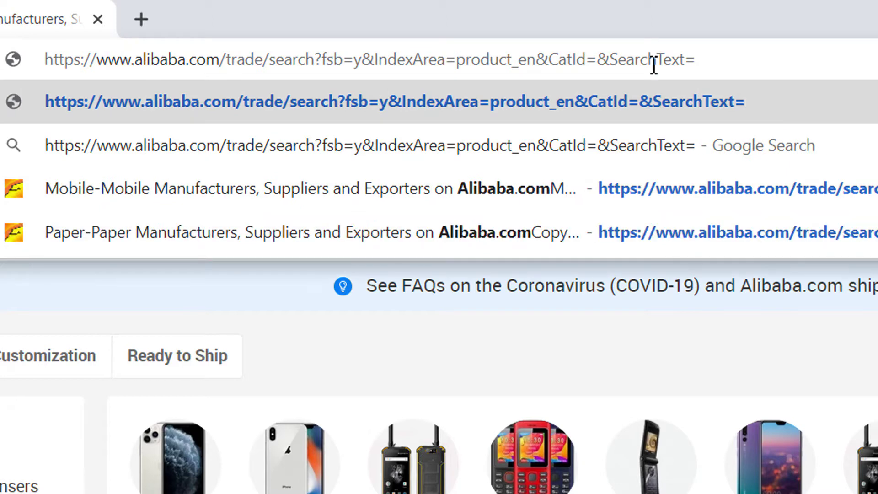
{"action": "type", "text": "paper"}
{"action": "key", "text": "Return"}
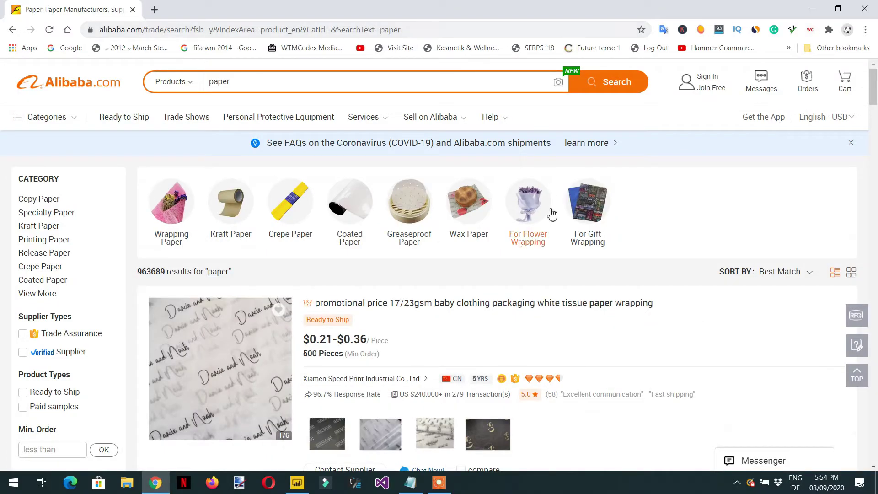
{"action": "scroll", "coordinate": [544, 220], "scroll_direction": "down", "scroll_amount": 4}
{"action": "scroll", "coordinate": [538, 244], "scroll_direction": "down", "scroll_amount": 3}
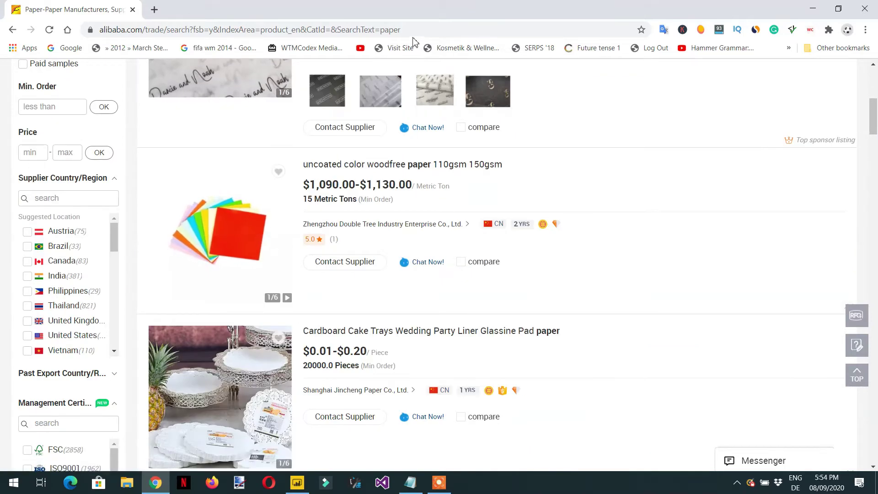
Step: Copy the full URL of the Alibaba "paper" search results page
{"action": "left_click_drag", "start_coordinate": [410, 30], "coordinate": [98, 31]}
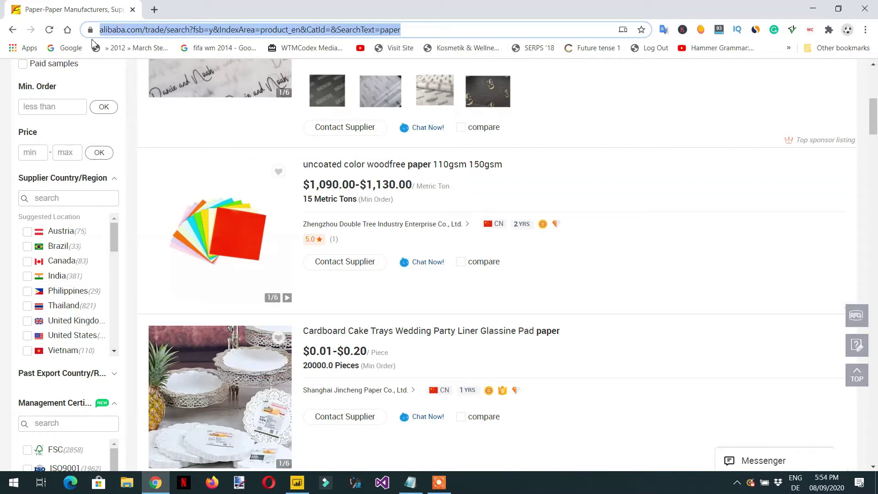
{"action": "right_click", "coordinate": [147, 33]}
{"action": "left_click", "coordinate": [199, 112]}
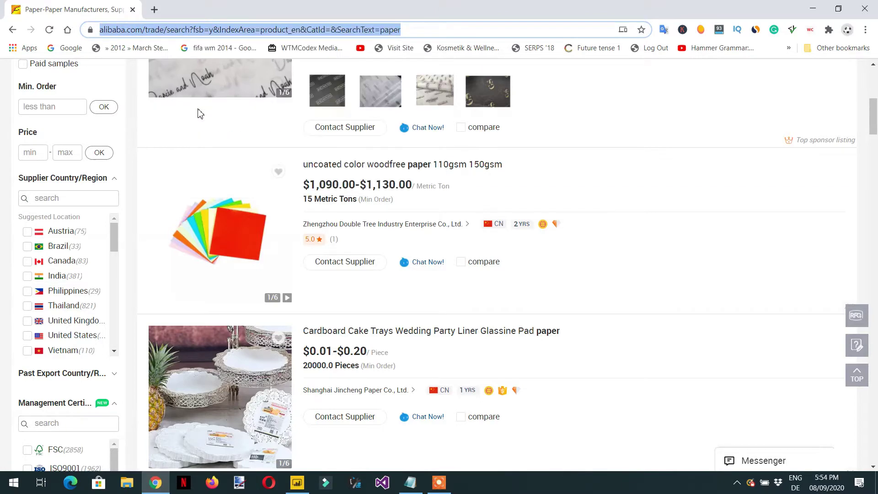
Step: Switch to Power BI Desktop and connect to a Web data source using the copied Alibaba search URL
{"action": "key", "text": "alt+Tab"}
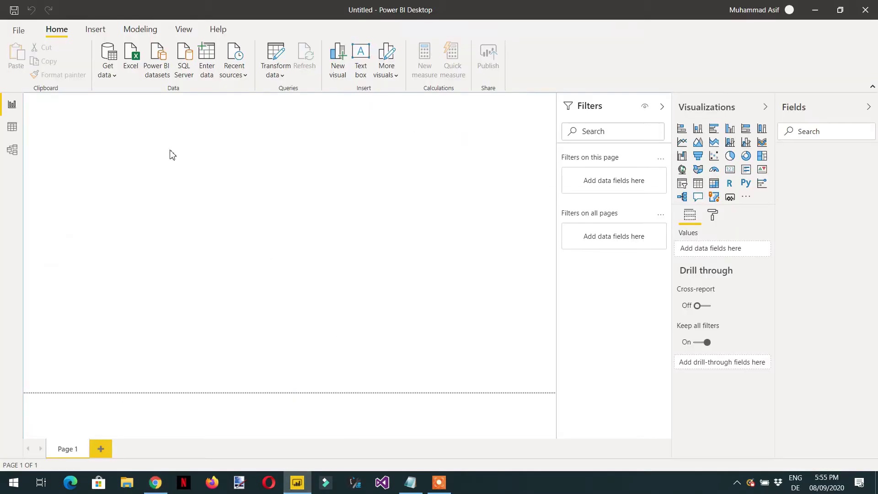
{"action": "left_click", "coordinate": [114, 77]}
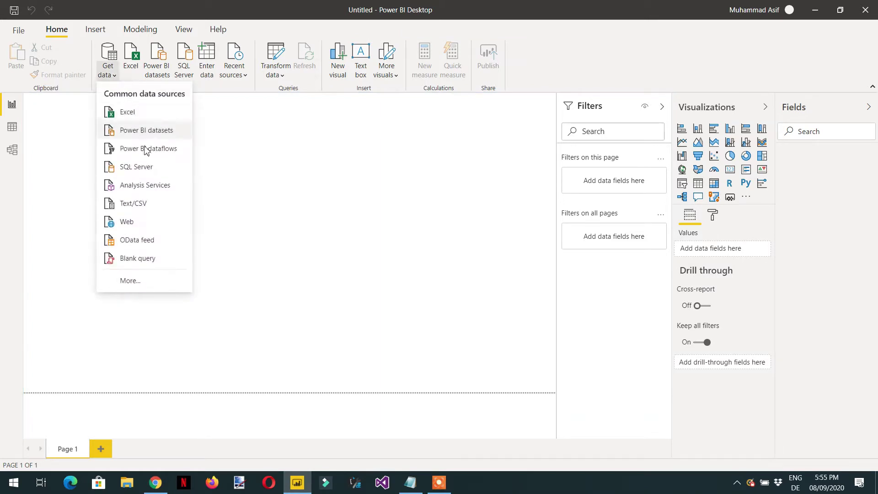
{"action": "left_click", "coordinate": [142, 225]}
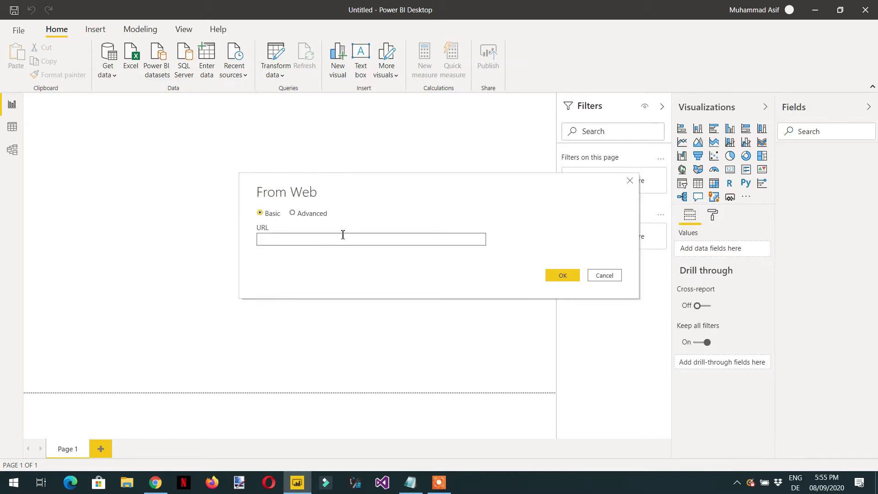
{"action": "key", "text": "ctrl+v"}
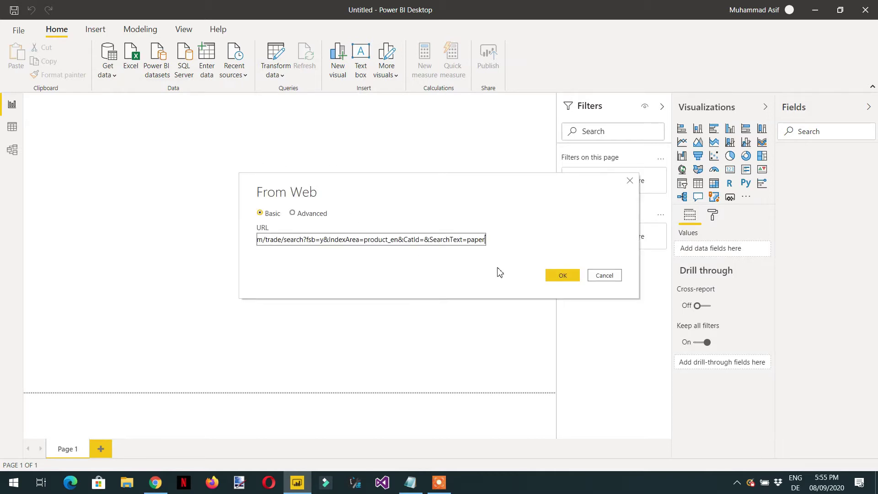
{"action": "left_click", "coordinate": [563, 276]}
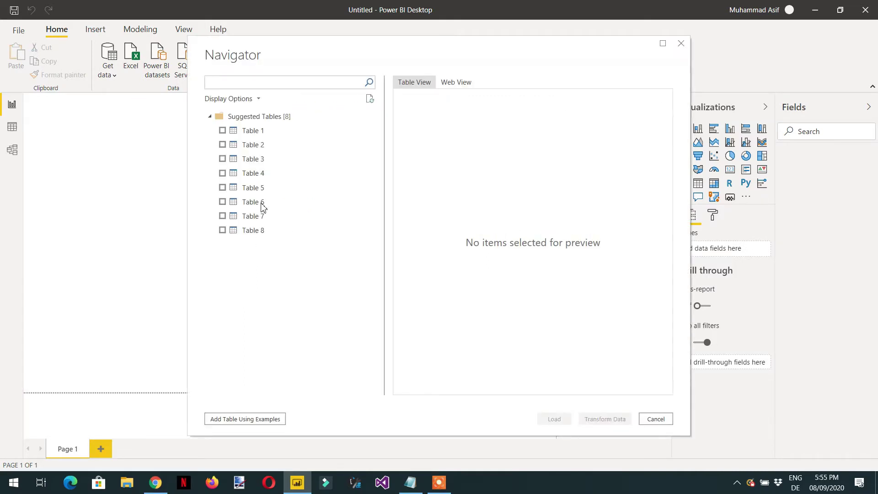
Step: Preview Table 1 among the suggested tables and examine its columns from product title and price through to Column21
{"action": "left_click", "coordinate": [251, 132]}
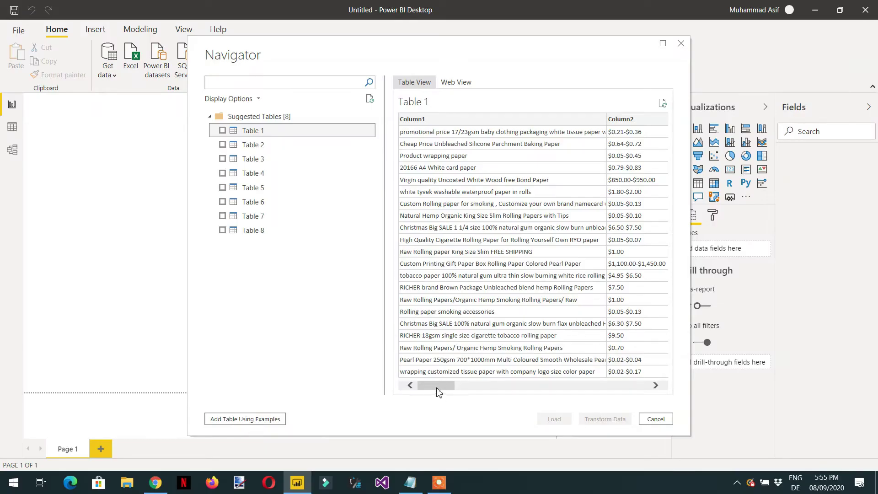
{"action": "left_click_drag", "start_coordinate": [437, 389], "coordinate": [473, 377]}
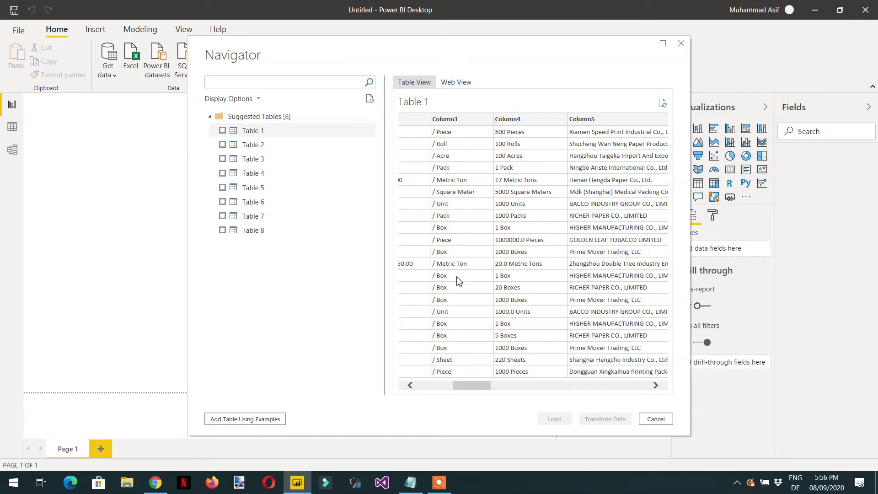
{"action": "left_click_drag", "start_coordinate": [475, 389], "coordinate": [498, 390]}
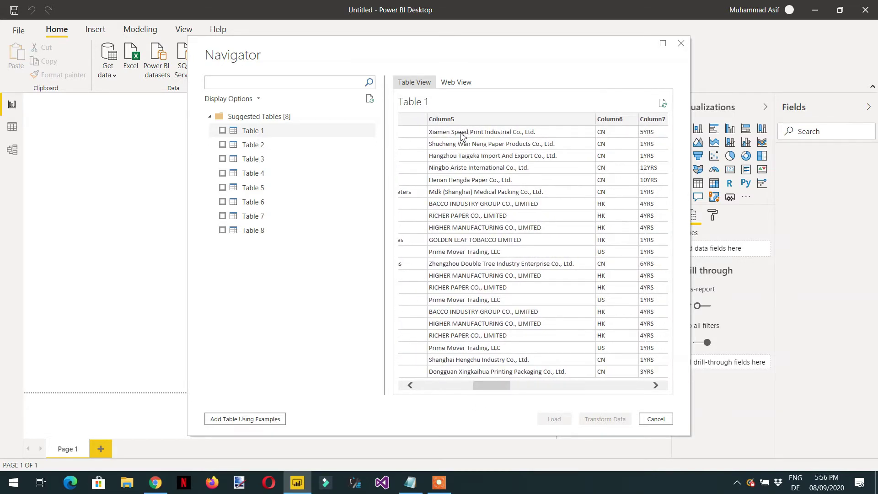
{"action": "left_click_drag", "start_coordinate": [502, 388], "coordinate": [628, 384]}
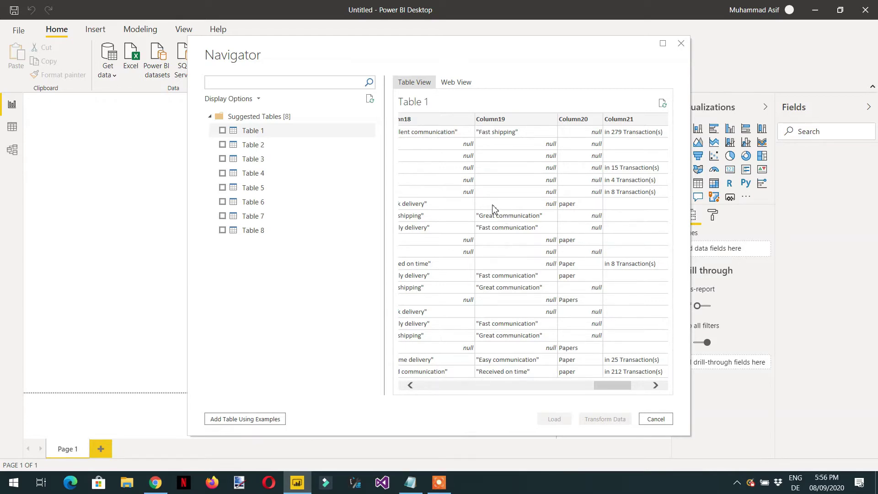
Step: Preview suggested tables Table 2 through Table 6 one after another to compare their contents
{"action": "left_click", "coordinate": [255, 147]}
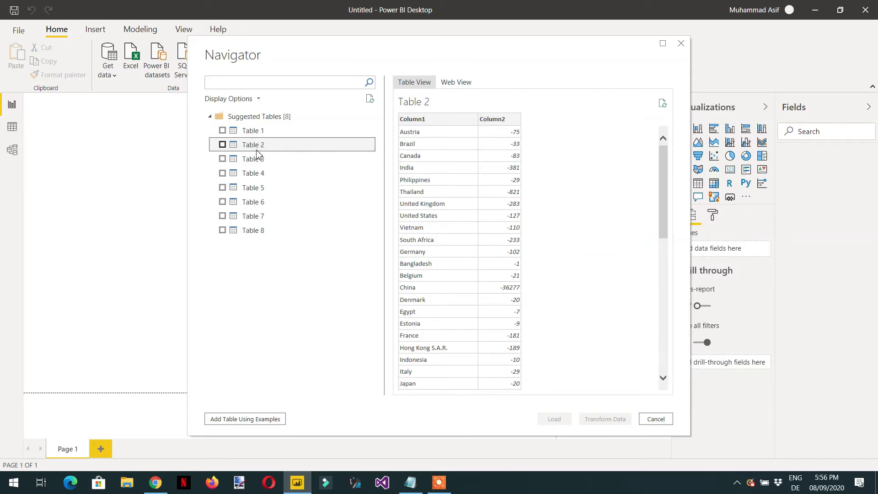
{"action": "left_click", "coordinate": [257, 164]}
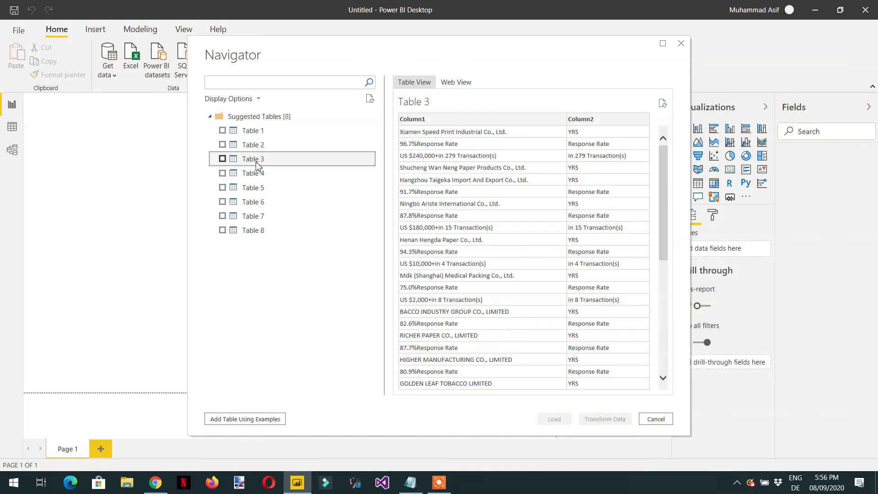
{"action": "left_click", "coordinate": [247, 174]}
{"action": "left_click", "coordinate": [256, 188]}
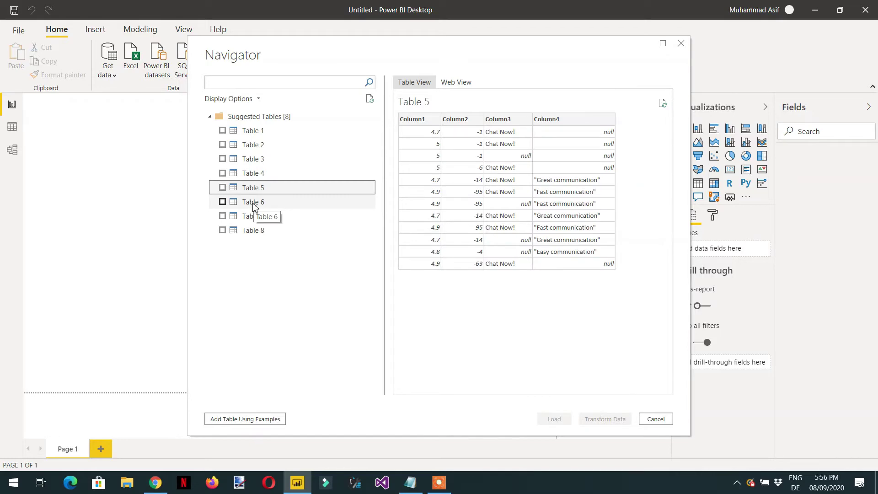
{"action": "left_click", "coordinate": [254, 203]}
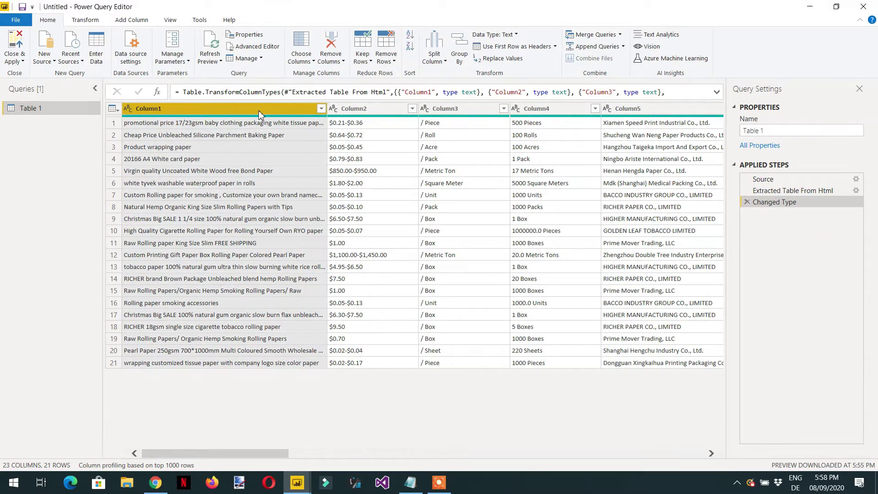
Step: Keep only Column1 through Column5 and Column18 of Table 1, removing all other columns
{"action": "left_click", "coordinate": [370, 109], "text": "ctrl"}
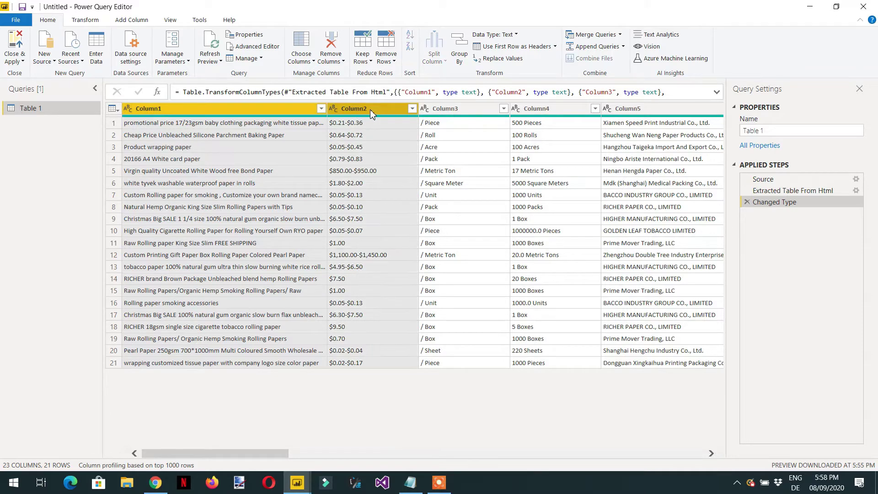
{"action": "left_click", "coordinate": [481, 110], "text": "ctrl"}
{"action": "left_click", "coordinate": [565, 109], "text": "ctrl"}
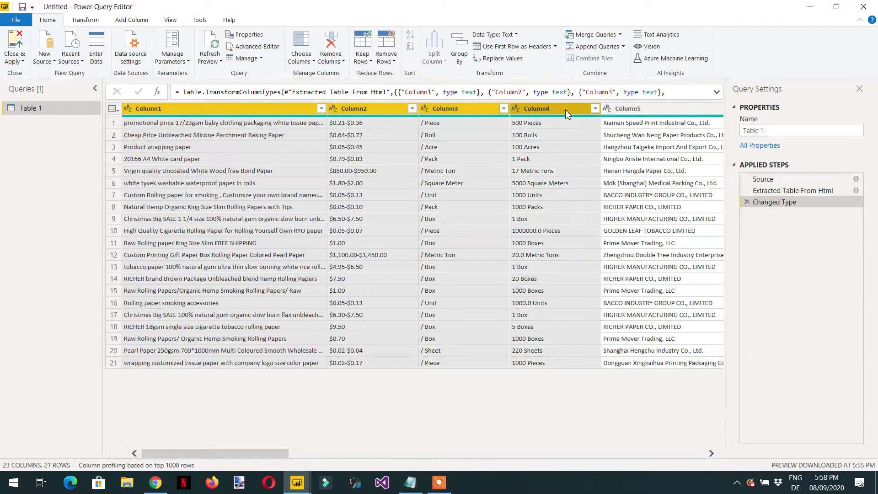
{"action": "left_click", "coordinate": [630, 110], "text": "ctrl"}
{"action": "left_click_drag", "start_coordinate": [292, 454], "coordinate": [433, 464]}
{"action": "left_click_drag", "start_coordinate": [434, 460], "coordinate": [615, 464]}
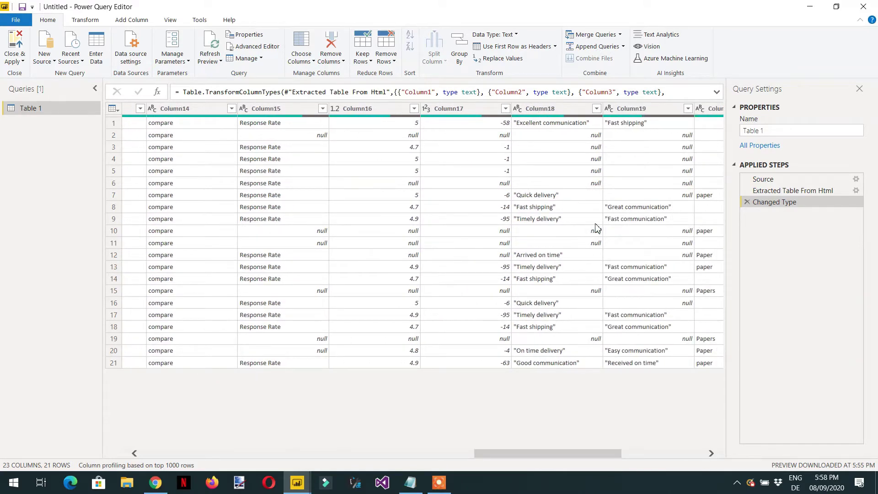
{"action": "left_click", "coordinate": [547, 110]}
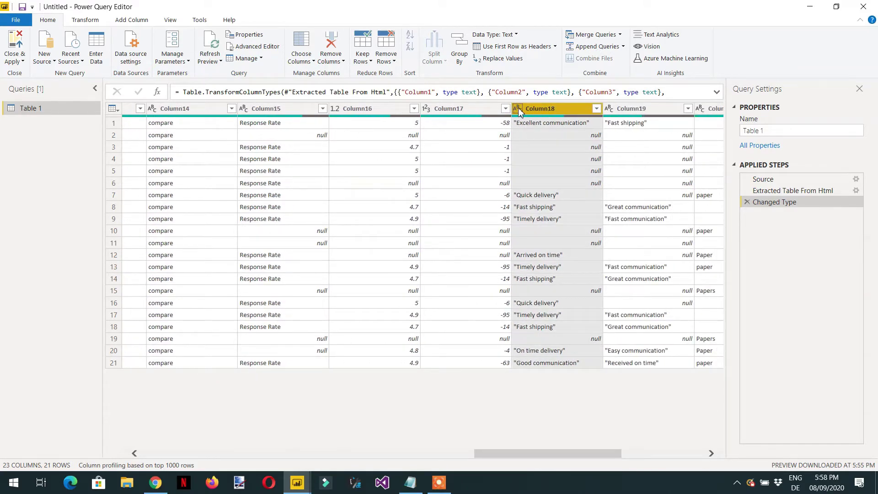
{"action": "right_click", "coordinate": [545, 114]}
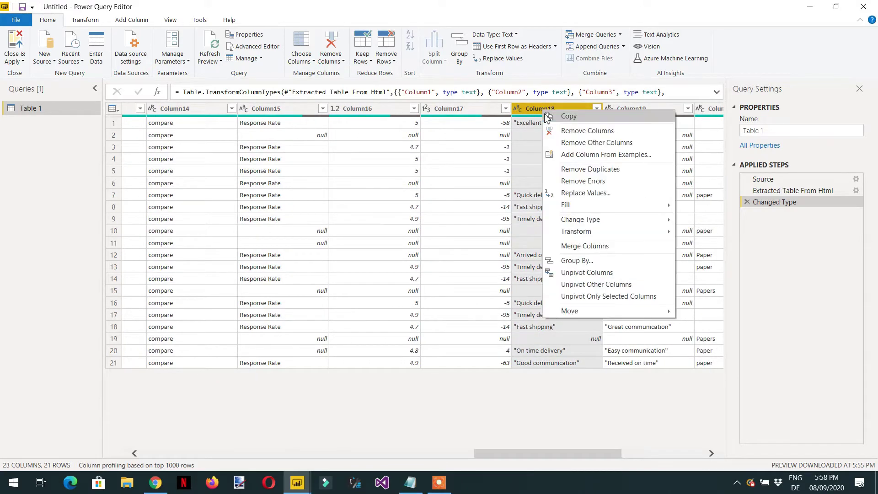
{"action": "left_click", "coordinate": [590, 143]}
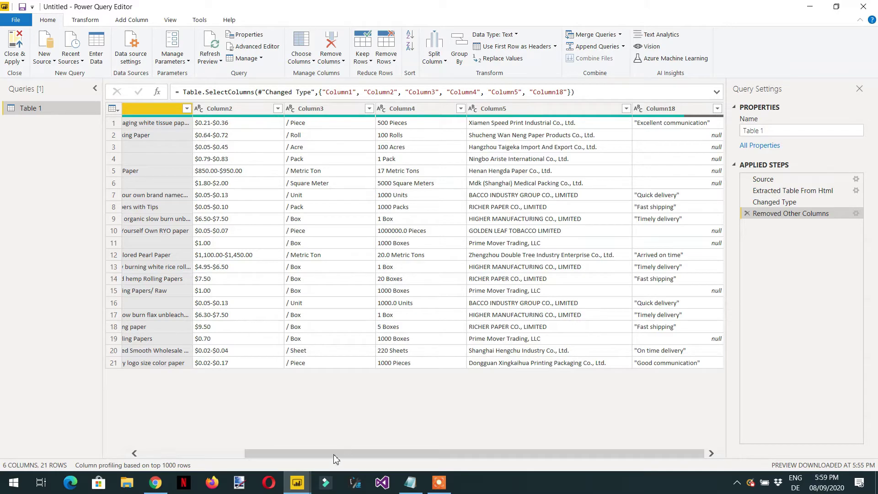
Step: Rename Column1 to "Products" and Column2 to "Price"
{"action": "left_click_drag", "start_coordinate": [334, 454], "coordinate": [231, 454]}
{"action": "double_click", "coordinate": [211, 113]}
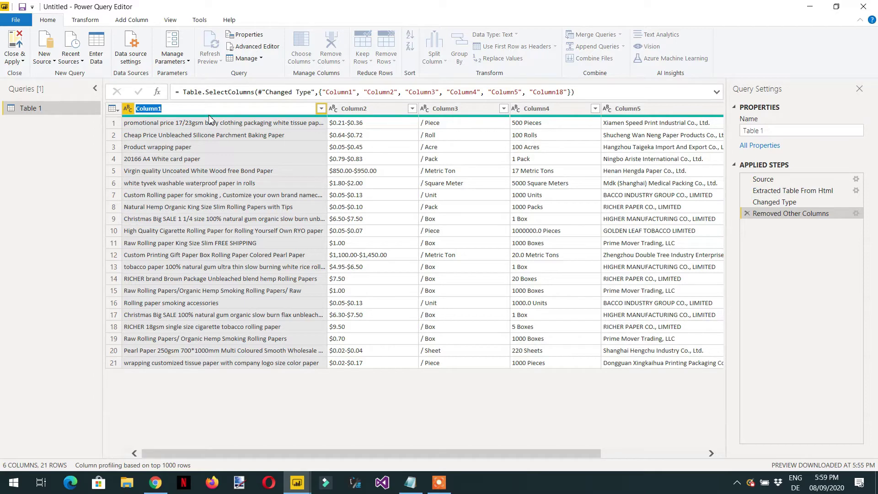
{"action": "type", "text": "Pr"}
{"action": "key", "text": "Return"}
{"action": "left_click", "coordinate": [365, 108]}
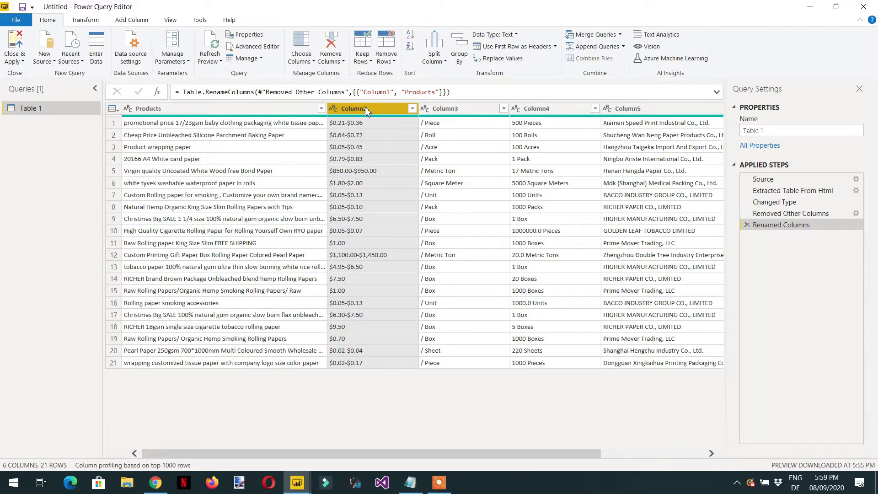
{"action": "double_click", "coordinate": [366, 108]}
{"action": "type", "text": "Price"}
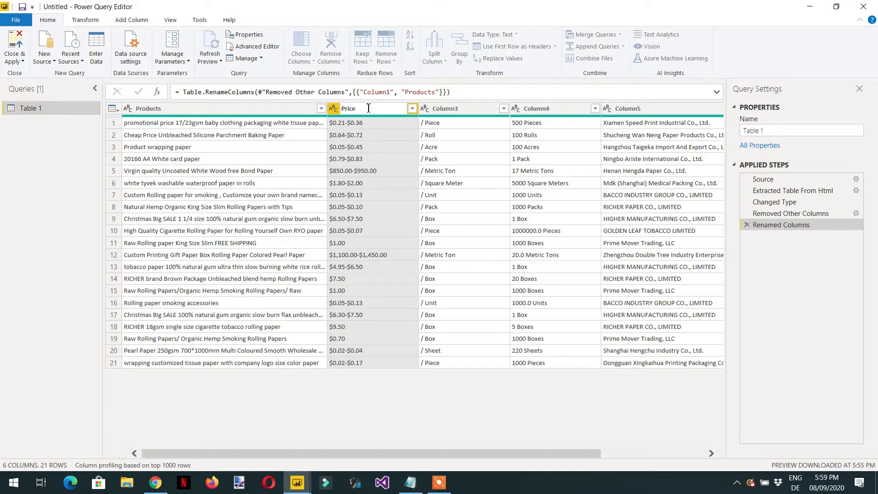
{"action": "key", "text": "Return"}
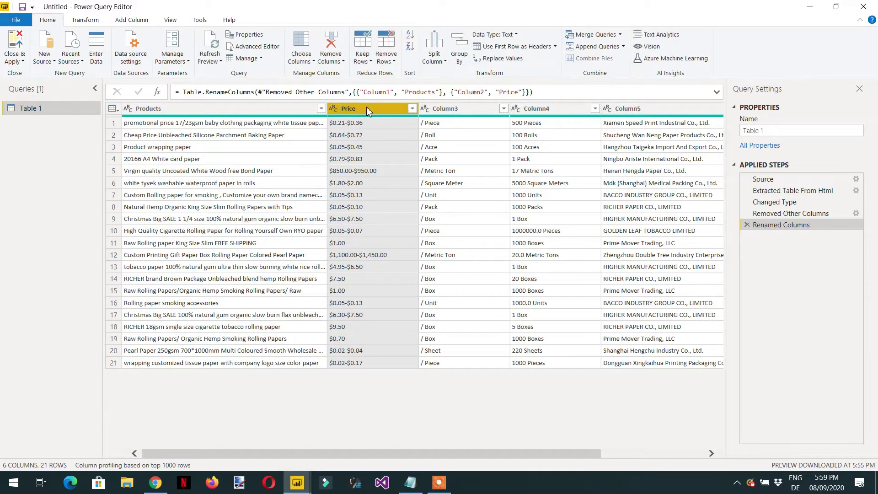
Step: Remove Column3 and rename Column4 to "Order quantity"
{"action": "right_click", "coordinate": [475, 108]}
{"action": "left_click", "coordinate": [489, 136]}
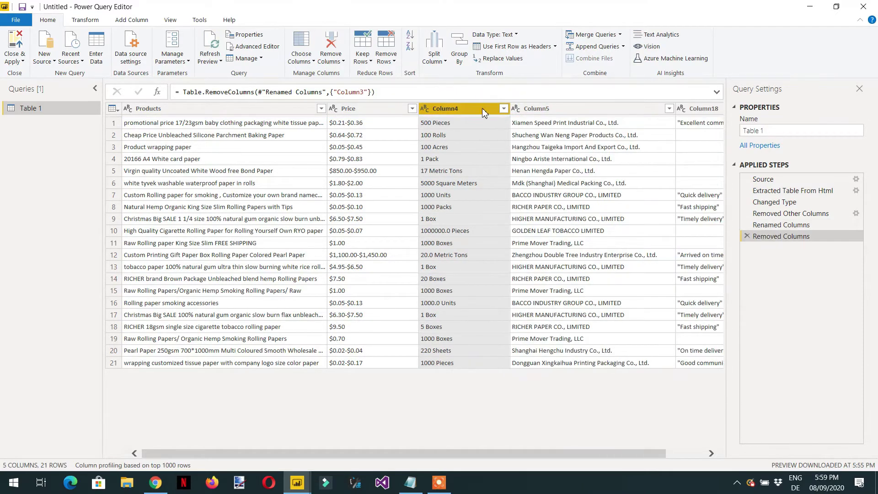
{"action": "double_click", "coordinate": [462, 108]}
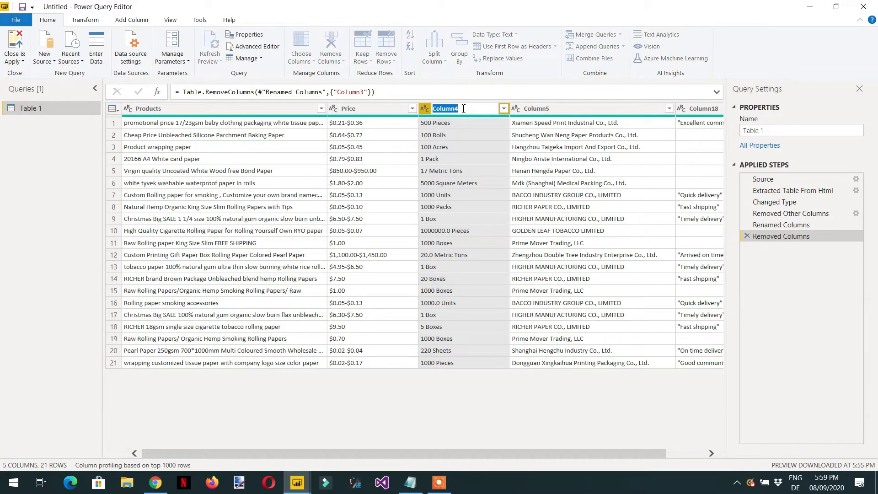
{"action": "type", "text": "Q"}
{"action": "type", "text": "rder quantity"}
{"action": "key", "text": "Return"}
Step: Rename Column5 to "Seller" and Column18 to "Rating"
{"action": "left_click", "coordinate": [600, 110]}
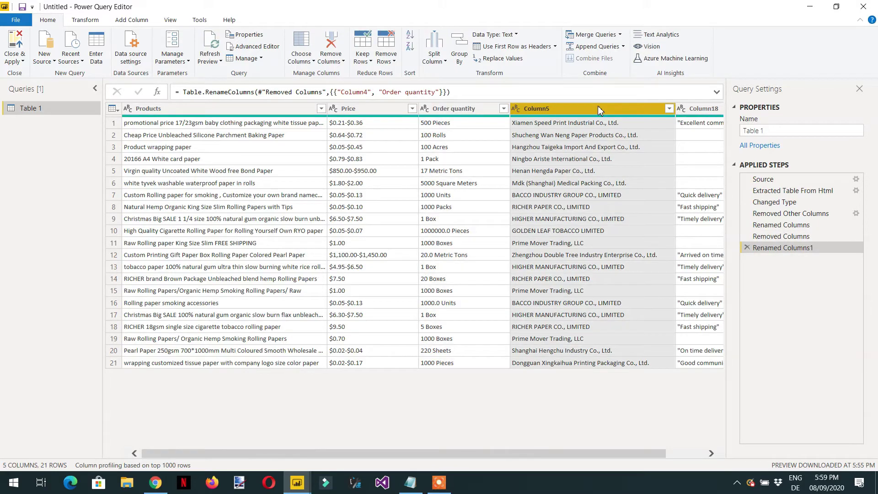
{"action": "double_click", "coordinate": [598, 108]}
{"action": "type", "text": "Sell"}
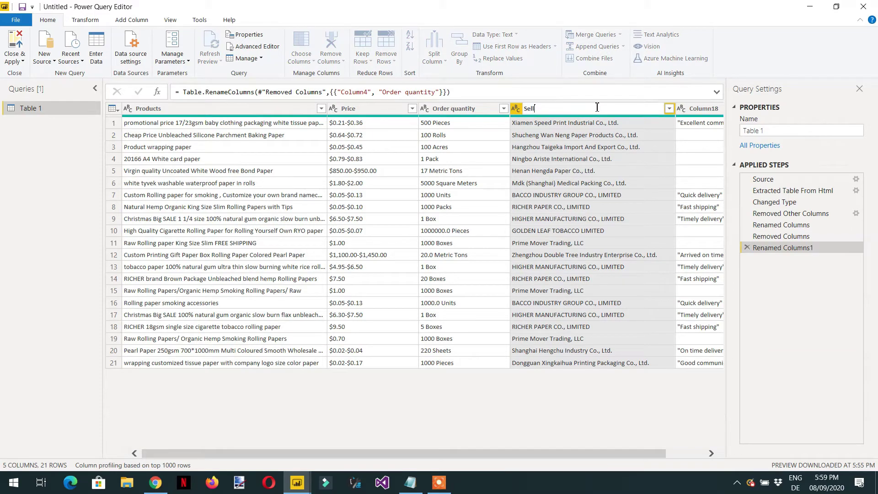
{"action": "type", "text": "er"}
{"action": "key", "text": "Return"}
{"action": "left_click", "coordinate": [707, 109]}
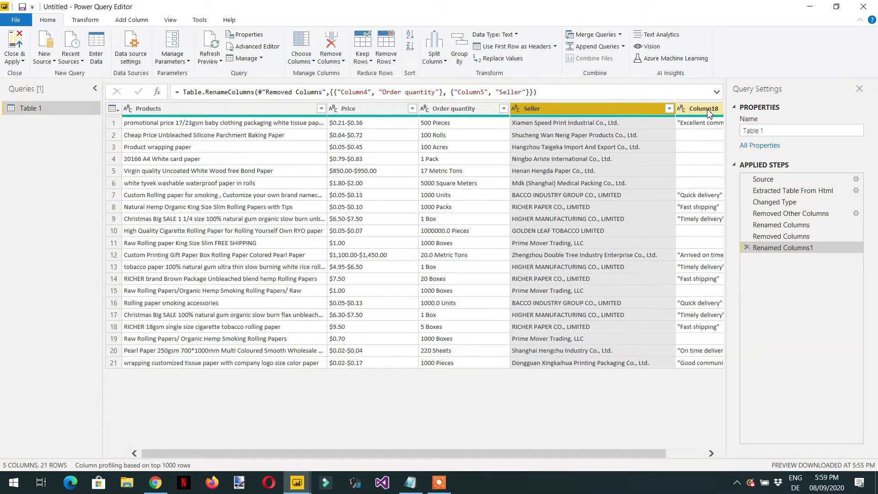
{"action": "double_click", "coordinate": [709, 109]}
{"action": "type", "text": "R"}
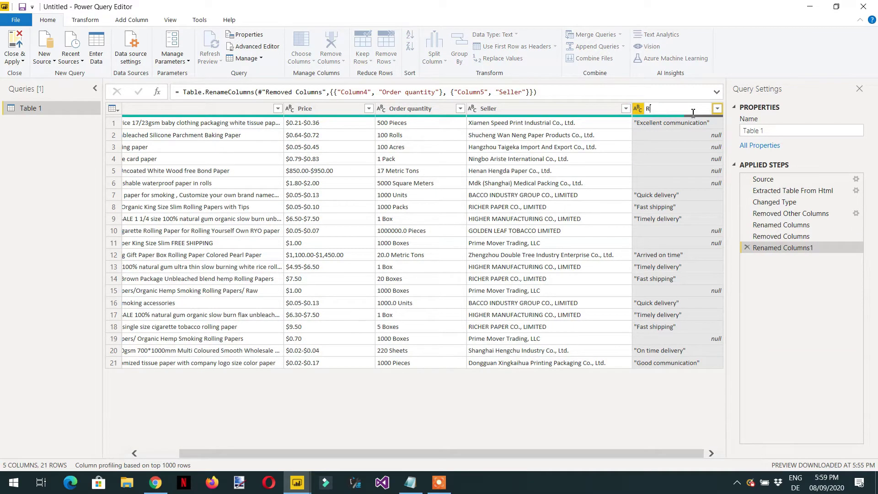
{"action": "type", "text": "ating"}
{"action": "key", "text": "Return"}
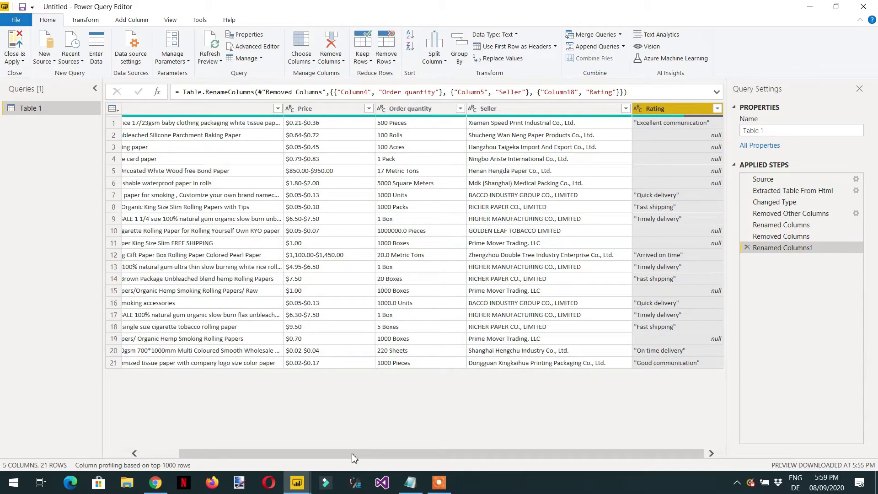
Step: Start adding a custom column to Table 1, ready for its formula to be entered
{"action": "left_click_drag", "start_coordinate": [352, 453], "coordinate": [301, 453]}
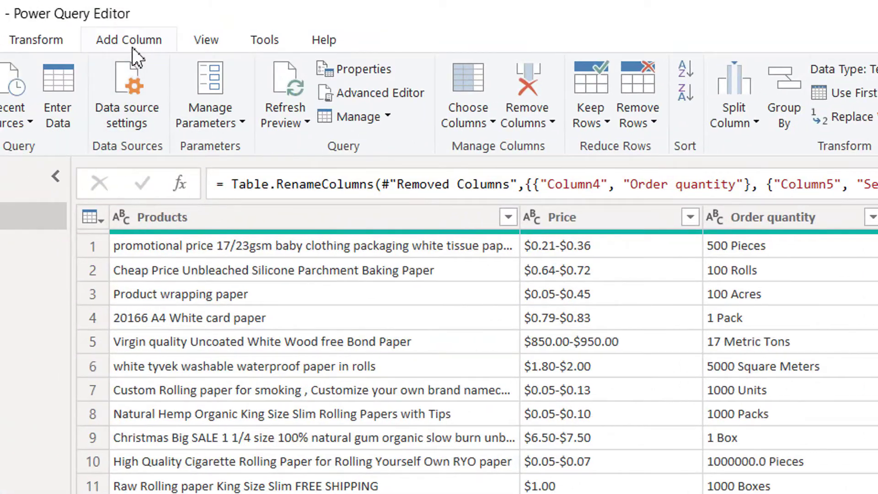
{"action": "left_click", "coordinate": [132, 46]}
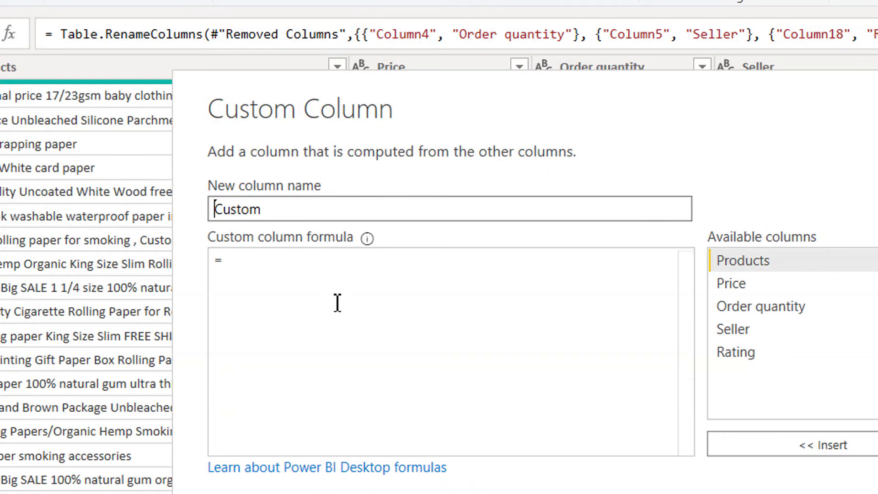
{"action": "left_click", "coordinate": [536, 318]}
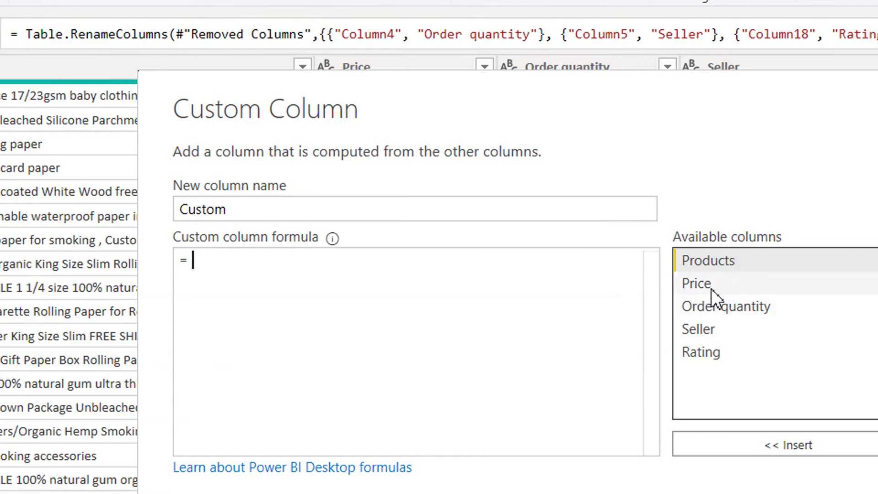
{"action": "double_click", "coordinate": [704, 285]}
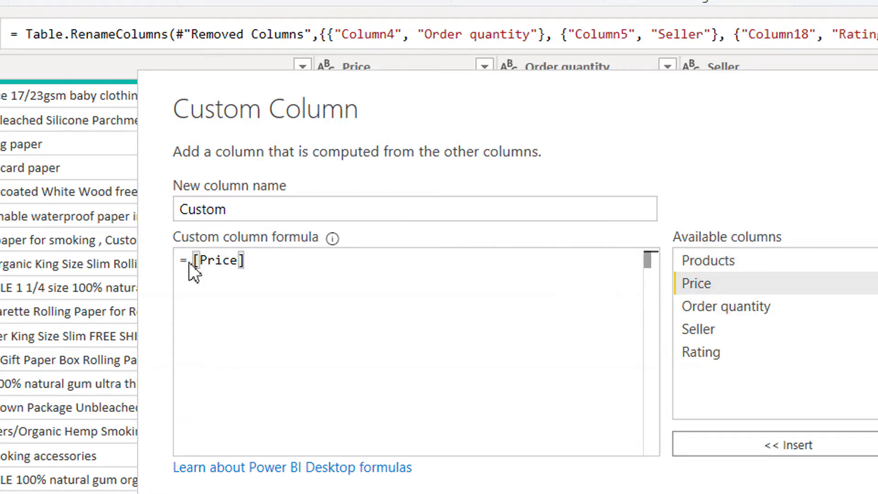
{"action": "left_click_drag", "start_coordinate": [194, 260], "coordinate": [282, 314]}
{"action": "key", "text": "BackSpace"}
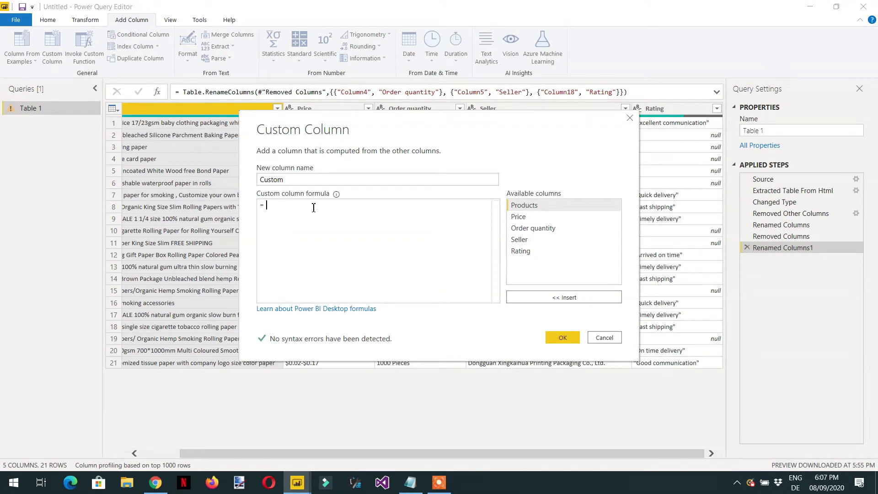
Step: Begin the custom column formula with the function call Text.PositionOf( and remove any duplicated text before it
{"action": "type", "text": "Text."}
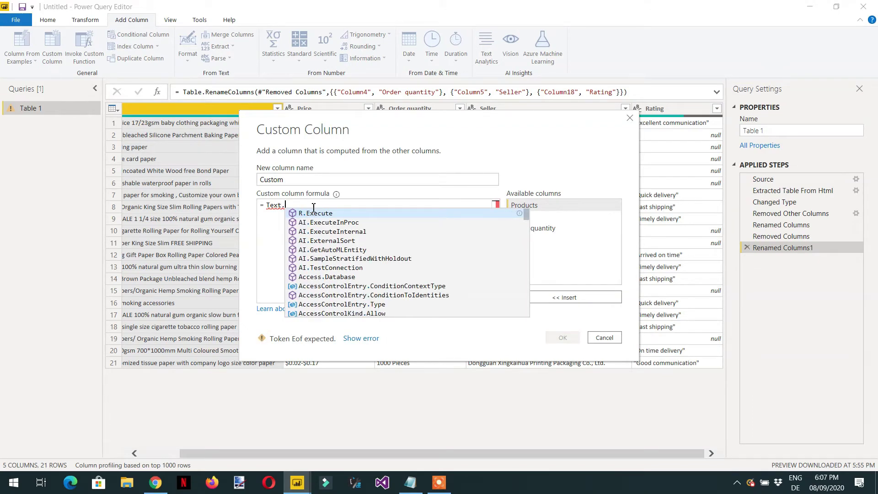
{"action": "type", "text": "f"}
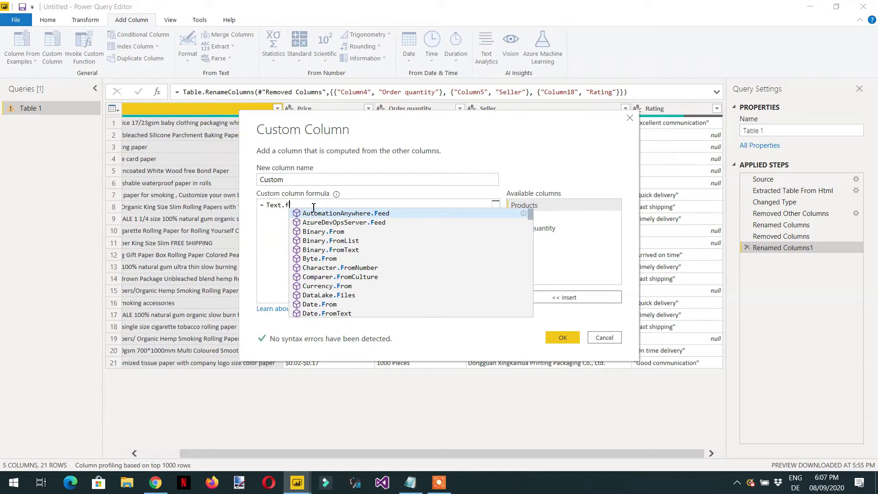
{"action": "key", "text": "BackSpace"}
{"action": "type", "text": "pos"}
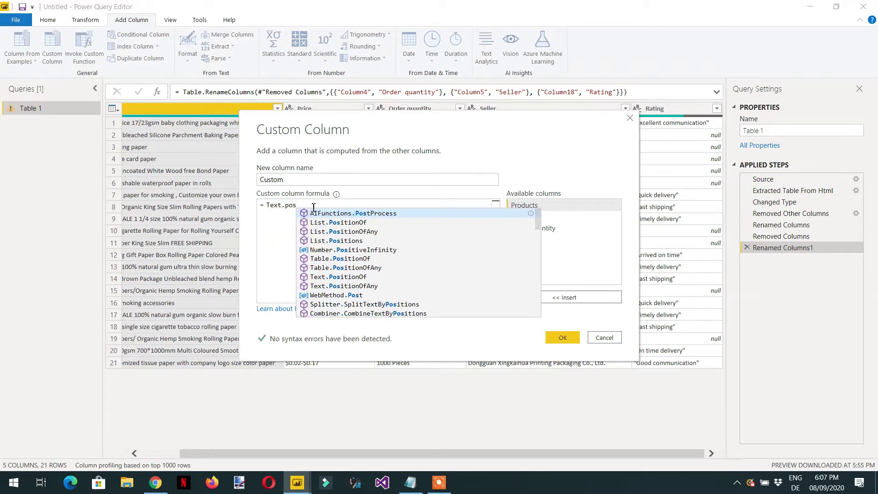
{"action": "type", "text": "tion"}
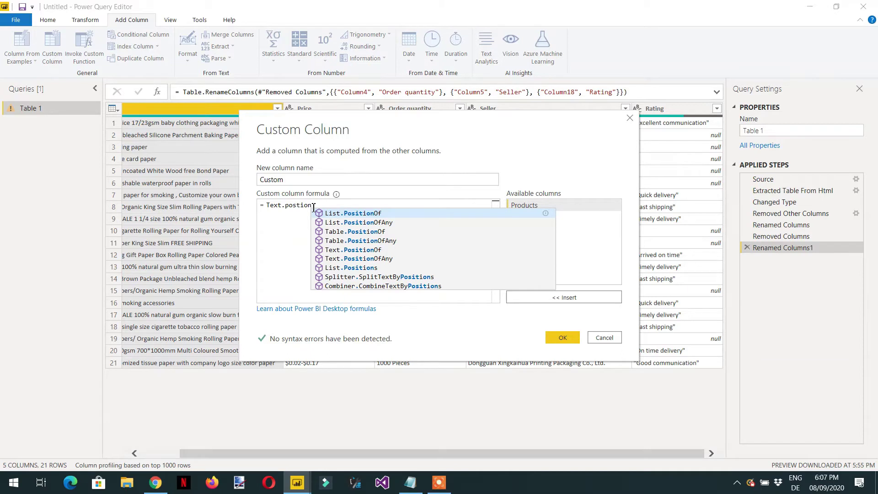
{"action": "left_click", "coordinate": [364, 249]}
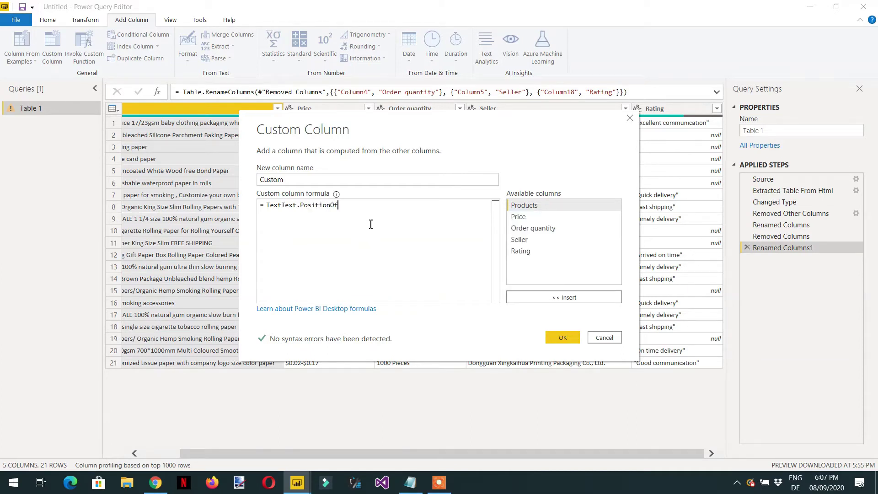
{"action": "type", "text": "("}
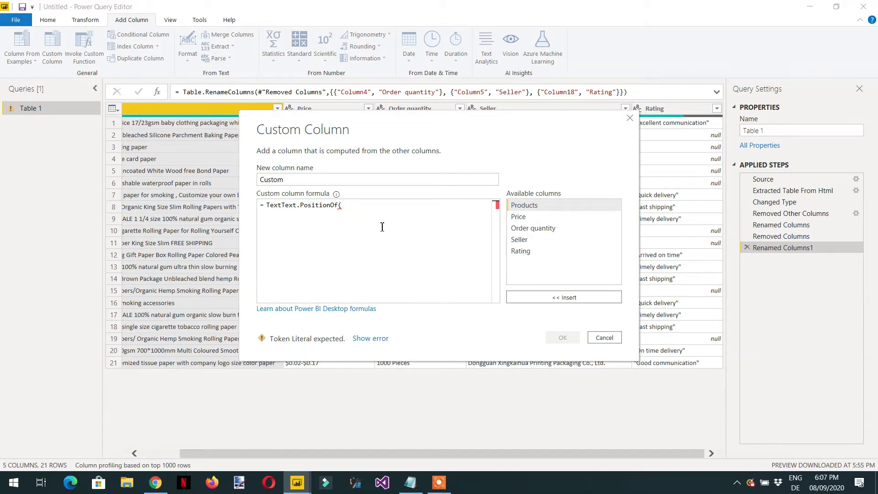
{"action": "left_click", "coordinate": [282, 206]}
{"action": "key", "text": "BackSpace"}
{"action": "key", "text": "BackSpace"}
{"action": "key", "text": "BackSpace"}
{"action": "key", "text": "BackSpace"}
{"action": "type", "text": ")"}
{"action": "key", "text": "BackSpace"}
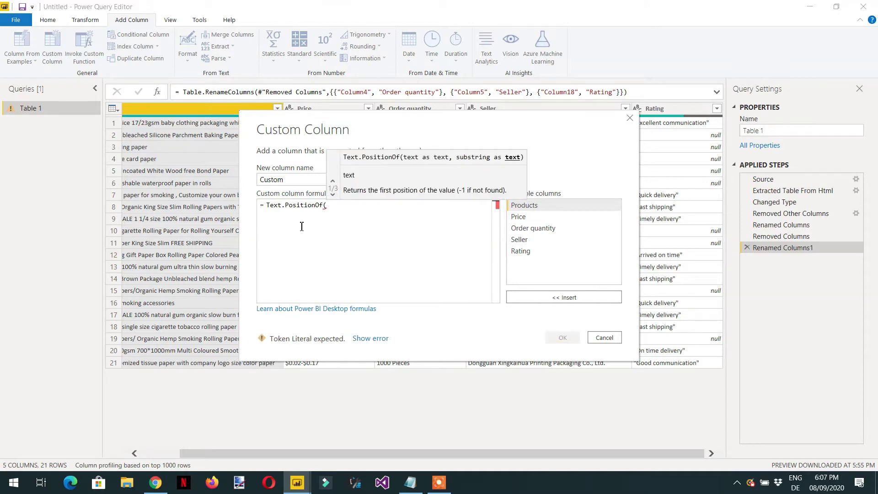
Step: Complete the formula as Text.PositionOf([Price],"-") and add the column under the name Custom
{"action": "double_click", "coordinate": [520, 217]}
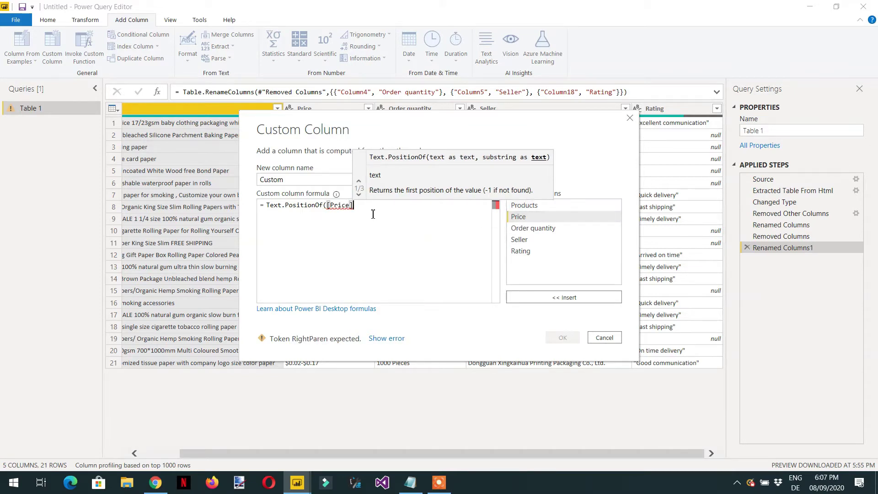
{"action": "type", "text": ","}
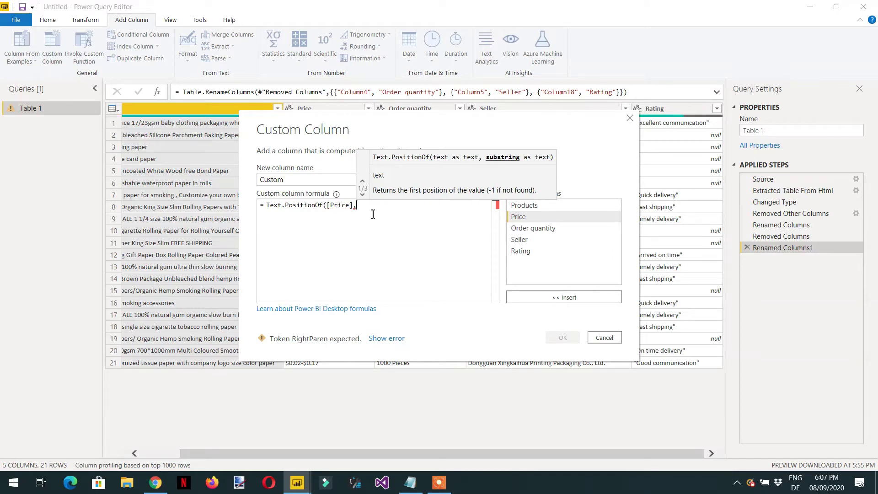
{"action": "type", "text": "\"-\""}
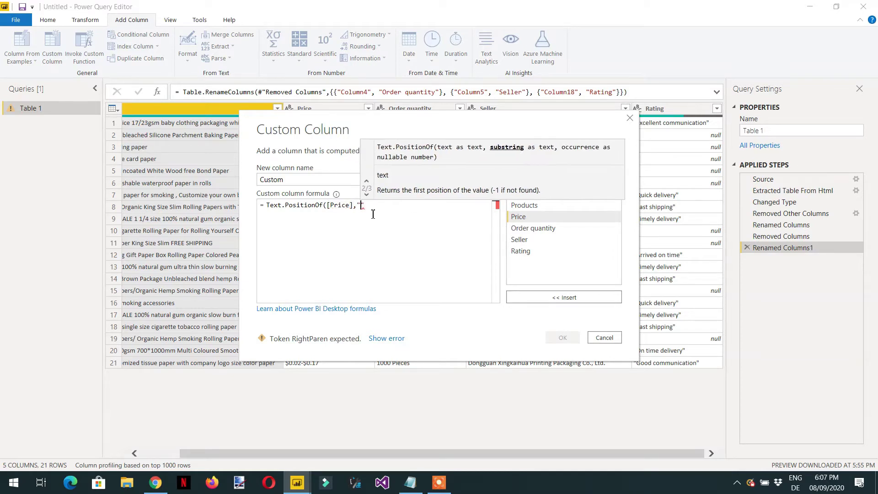
{"action": "type", "text": ")"}
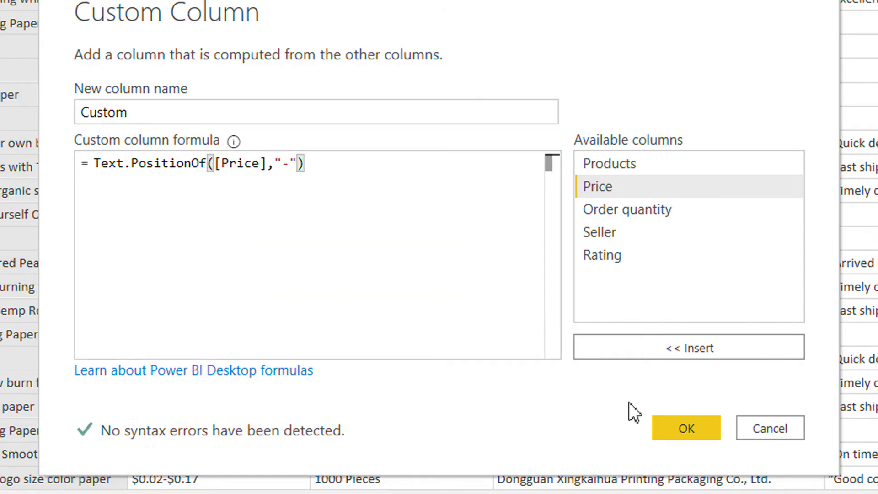
{"action": "left_click", "coordinate": [678, 421]}
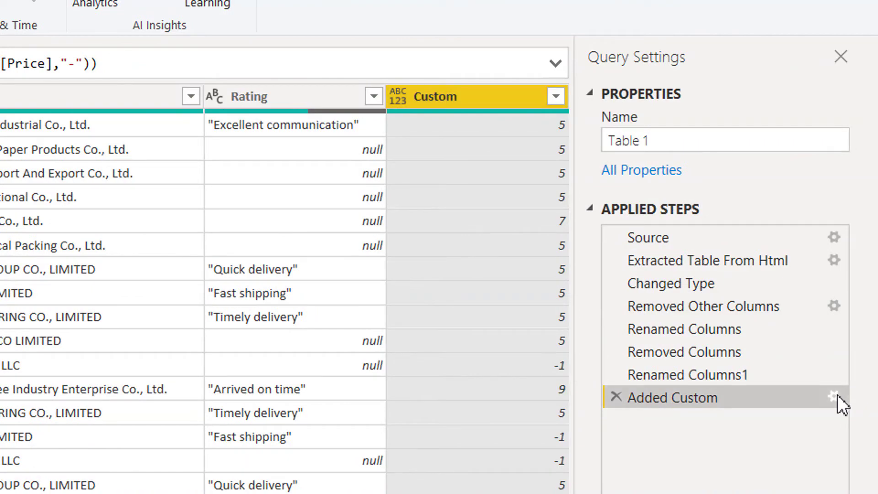
Step: Reopen the Custom column's formula and insert Text.Start( directly in front of Text.PositionOf
{"action": "left_click", "coordinate": [834, 397]}
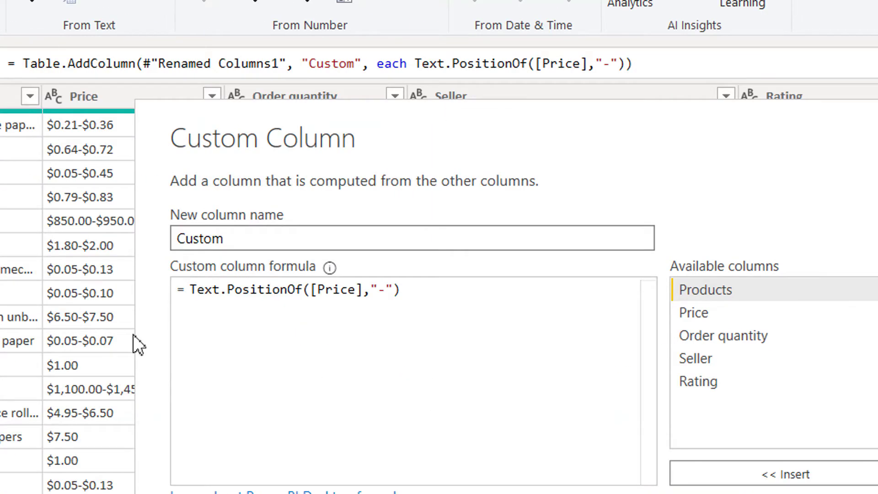
{"action": "left_click", "coordinate": [203, 289]}
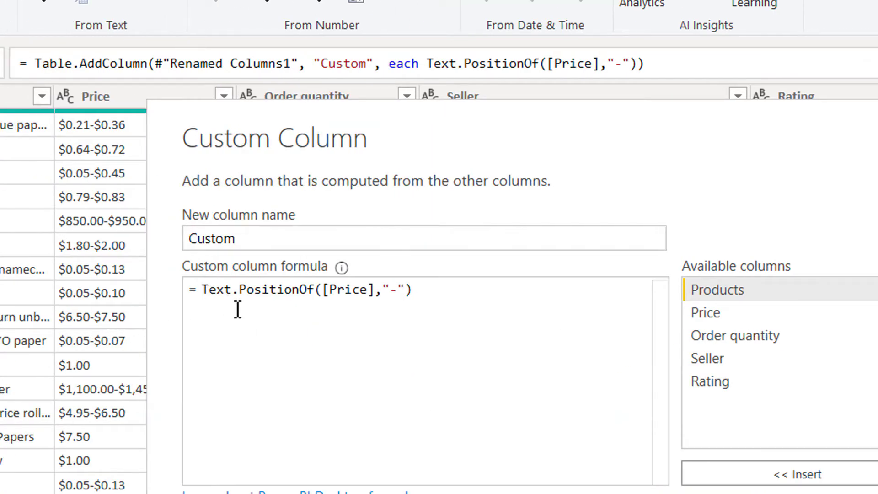
{"action": "key", "text": "Left"}
{"action": "type", "text": "Text.st"}
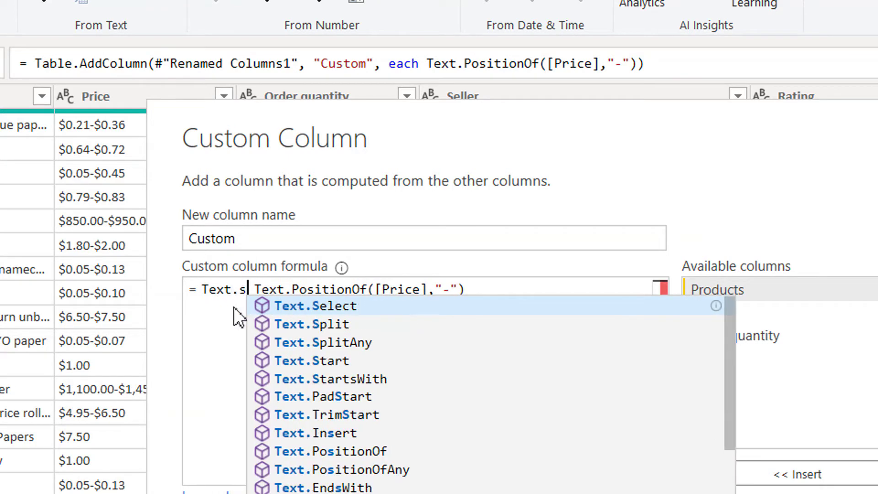
{"action": "key", "text": "Tab"}
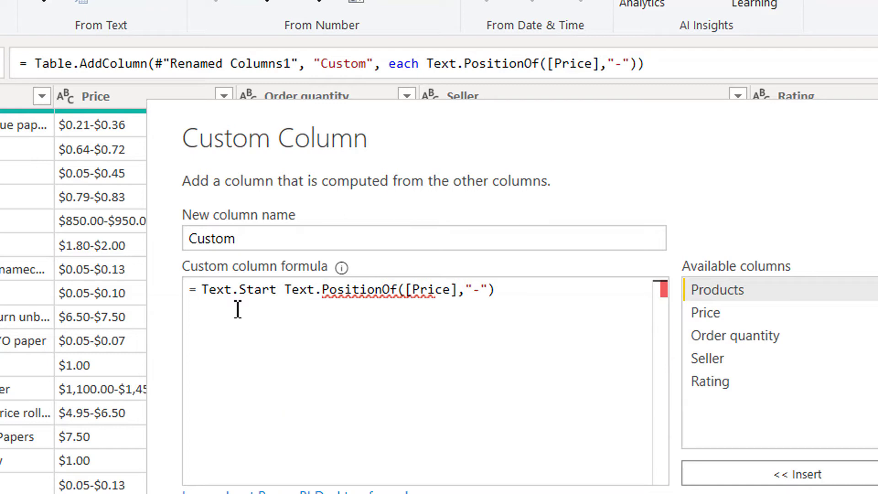
{"action": "key", "text": "Right"}
{"action": "key", "text": "BackSpace"}
{"action": "type", "text": "("}
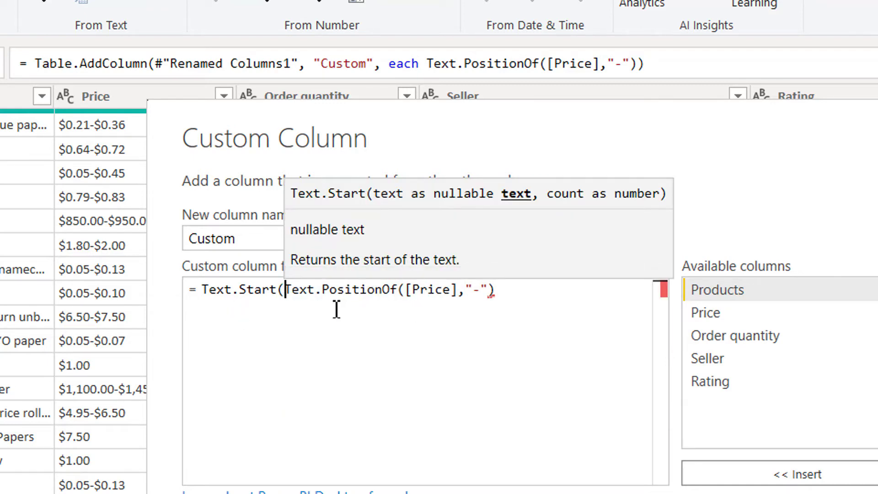
Step: Complete the formula as Text.Start([Price],Text.PositionOf([Price],"-")) and apply it to the Custom column
{"action": "key", "text": "Left"}
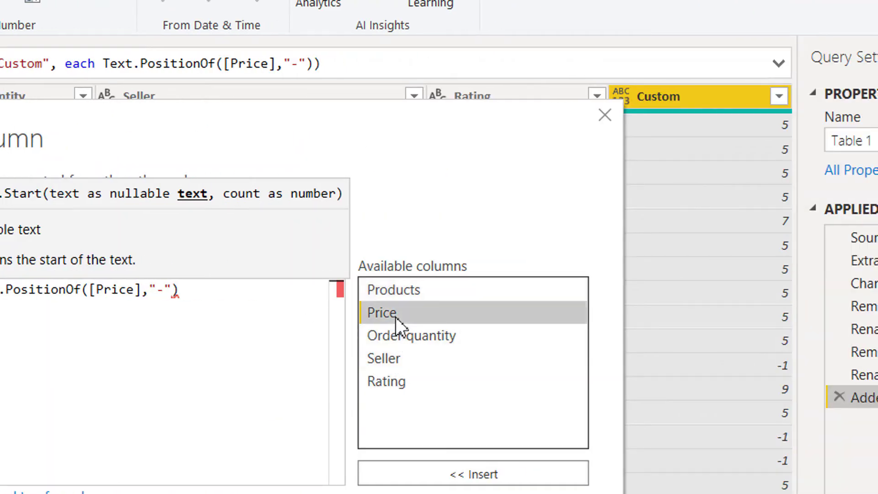
{"action": "double_click", "coordinate": [397, 315]}
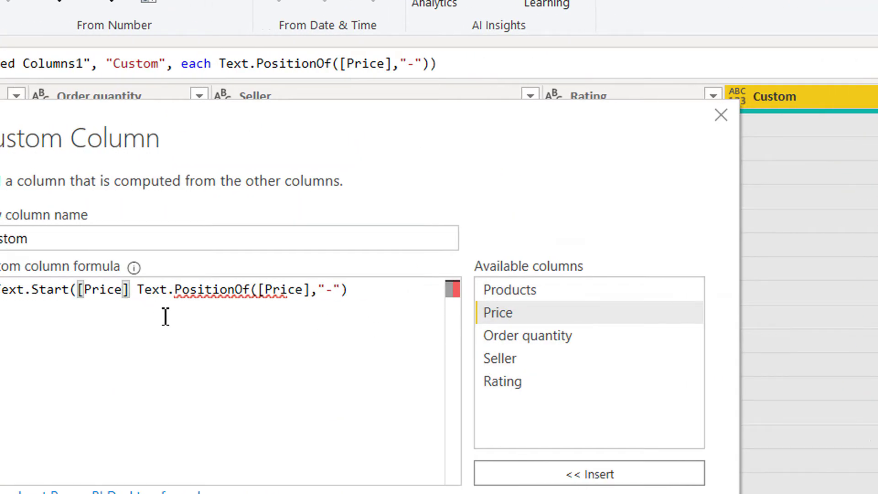
{"action": "type", "text": ","}
{"action": "left_click", "coordinate": [365, 296]}
{"action": "type", "text": ")"}
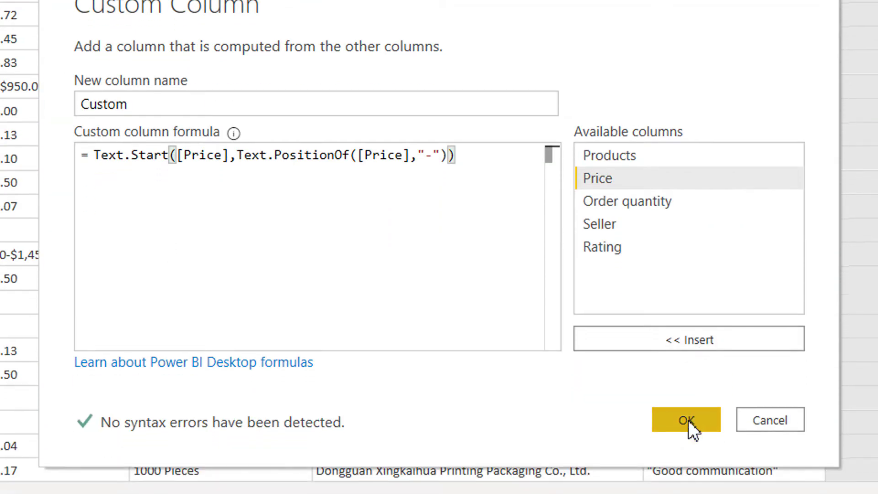
{"action": "left_click", "coordinate": [688, 420]}
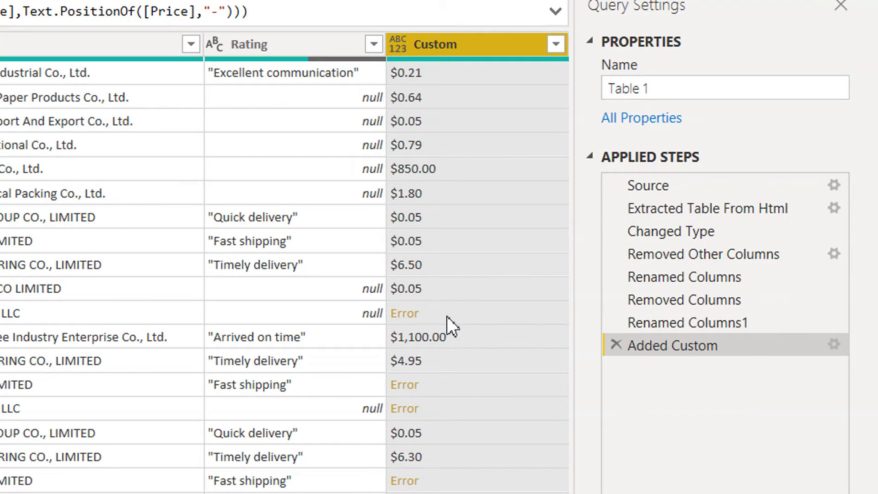
Step: Change the Custom column's formula to try Text.Start([Price],Text.PositionOf([Price],"-")) otherwise [Price] and apply it
{"action": "left_click", "coordinate": [835, 345]}
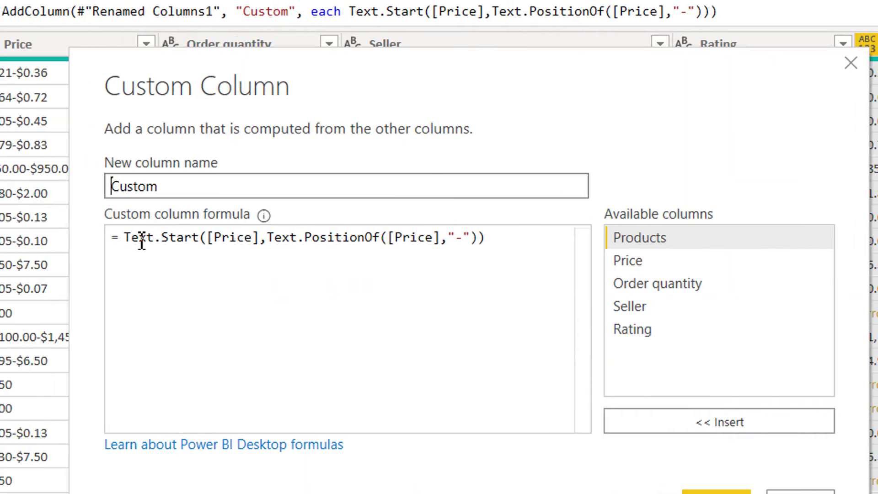
{"action": "left_click", "coordinate": [133, 242]}
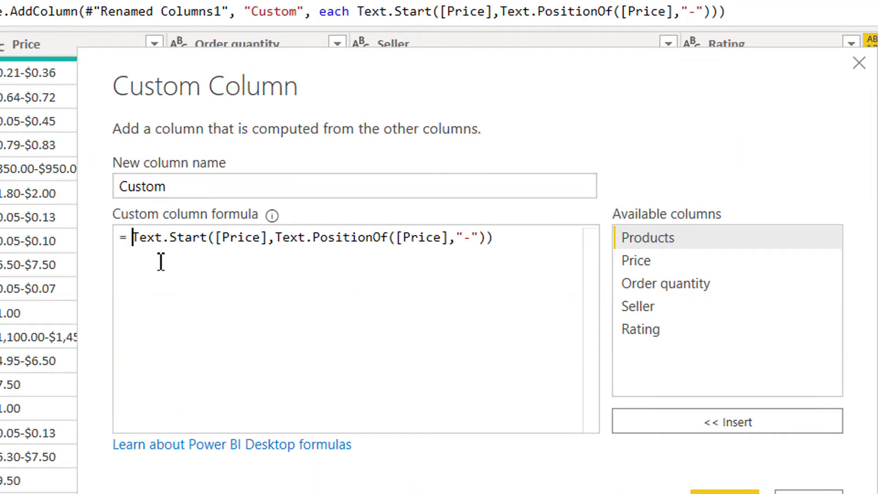
{"action": "key", "text": "Left"}
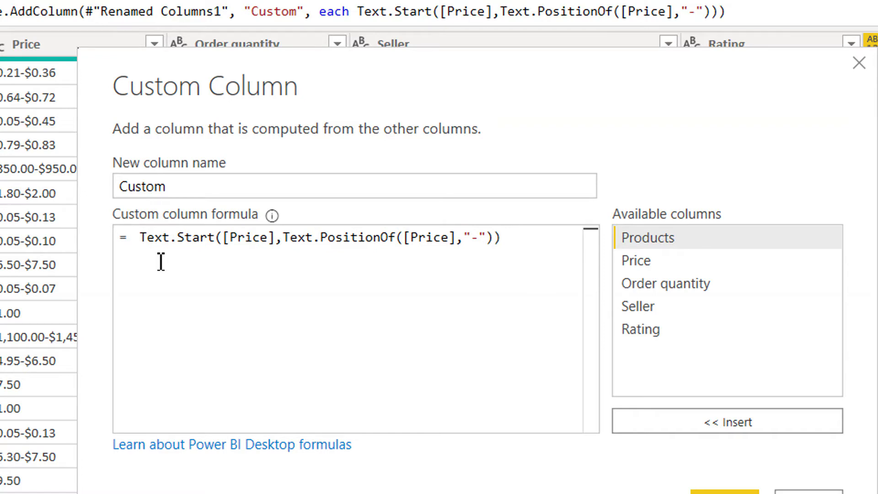
{"action": "type", "text": "try"}
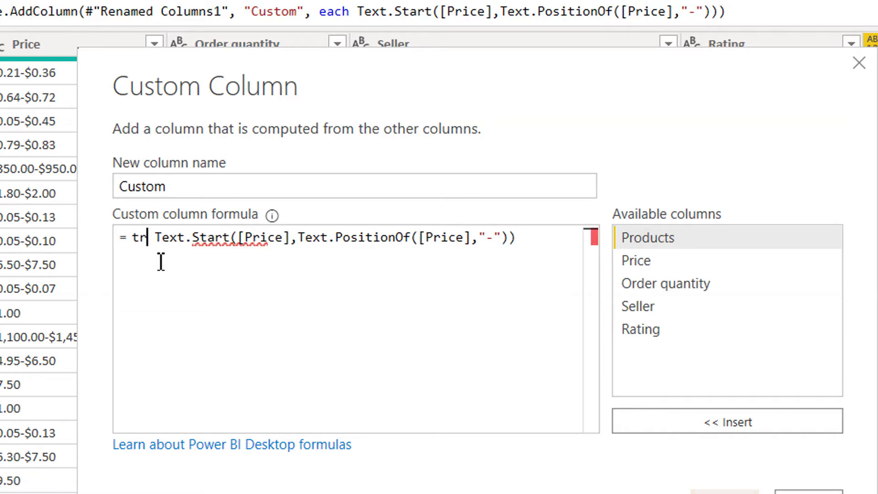
{"action": "left_click", "coordinate": [156, 275]}
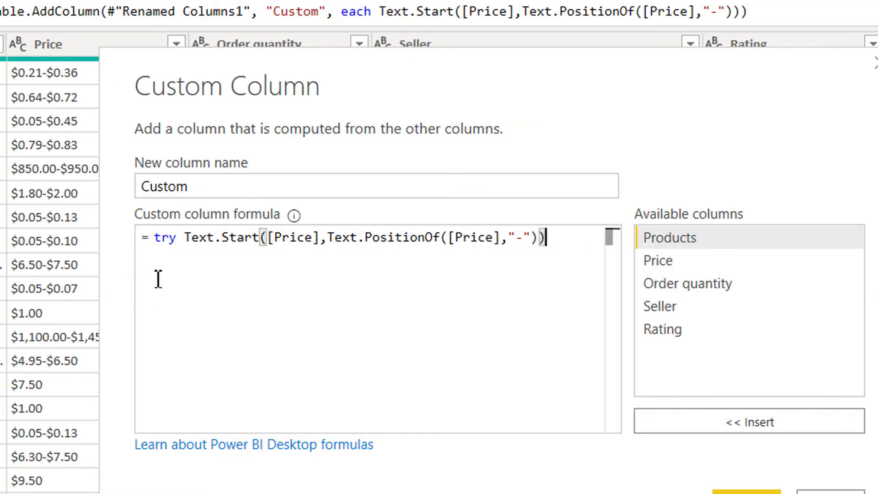
{"action": "type", "text": "other"}
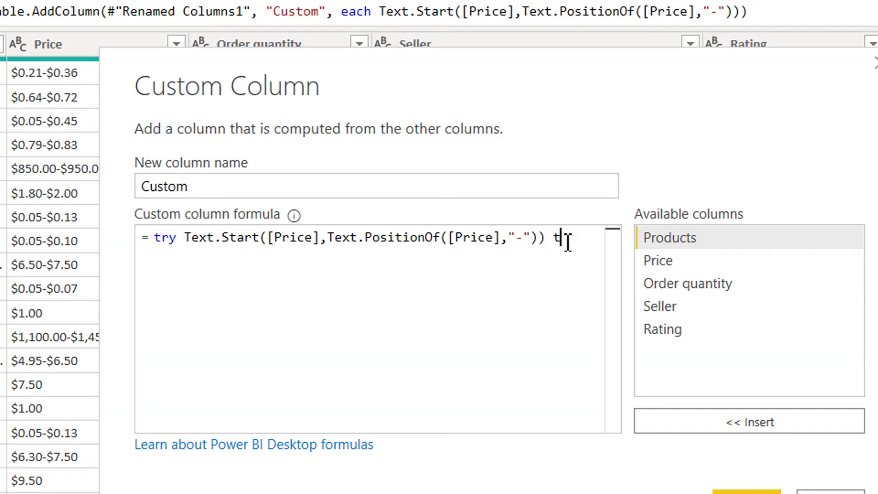
{"action": "type", "text": "wise"}
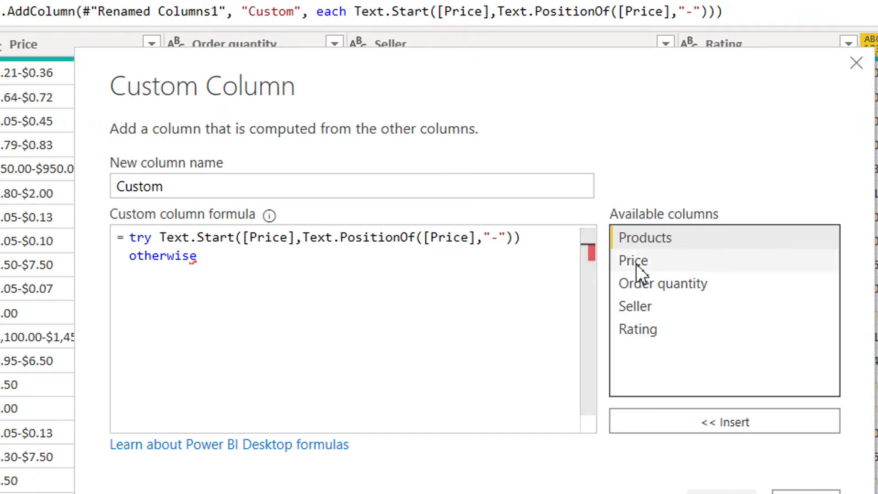
{"action": "double_click", "coordinate": [437, 262]}
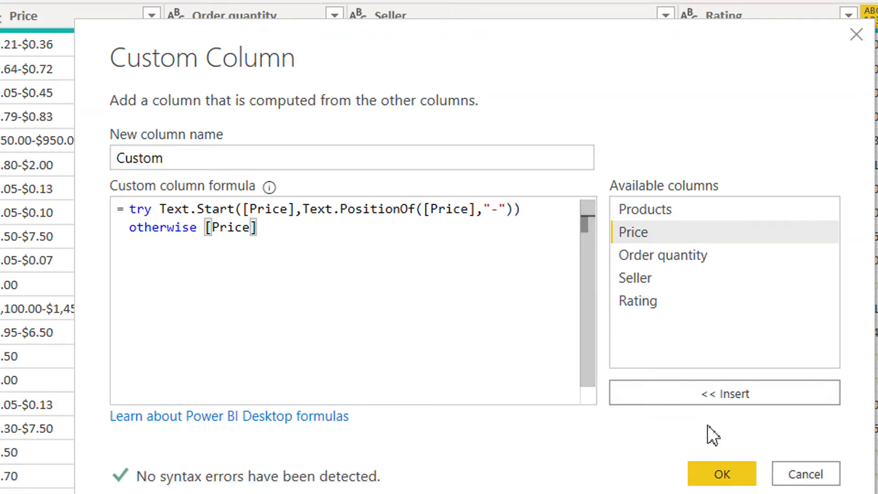
{"action": "left_click", "coordinate": [723, 492]}
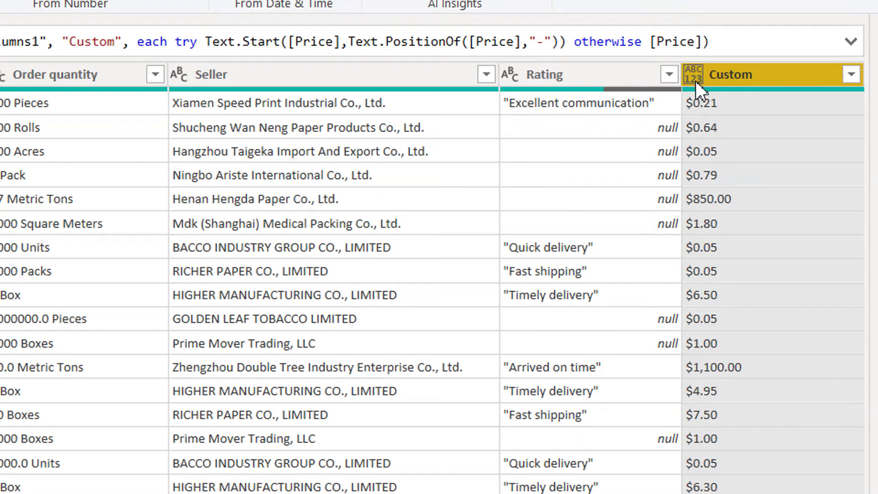
Step: Set the Custom column's data type to Fixed decimal number and sort the rows by it in ascending order
{"action": "left_click", "coordinate": [695, 81]}
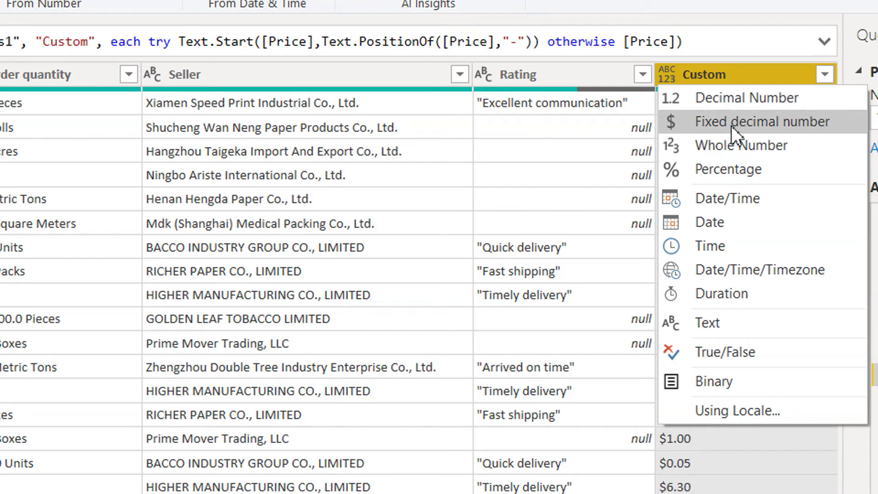
{"action": "left_click", "coordinate": [737, 124]}
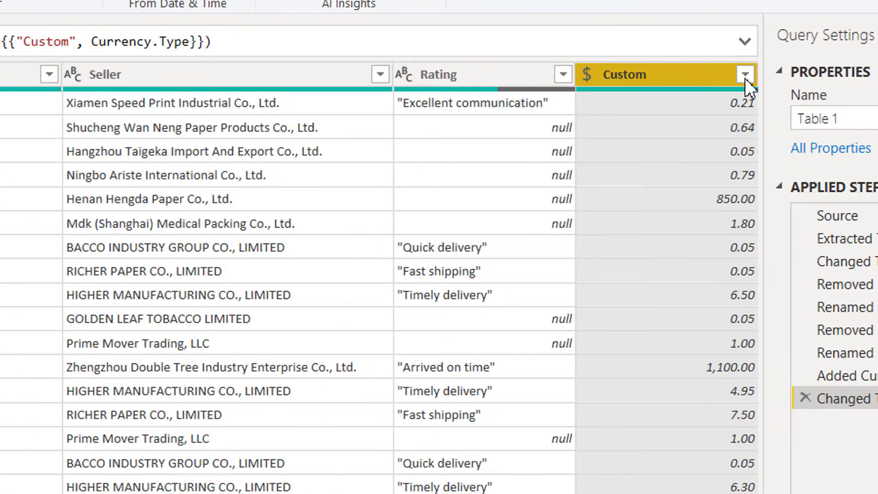
{"action": "left_click", "coordinate": [745, 78]}
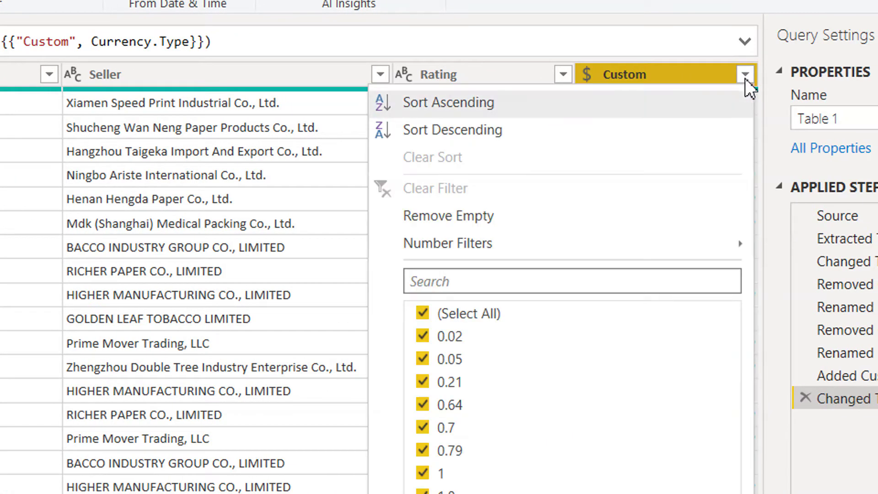
{"action": "left_click", "coordinate": [465, 104]}
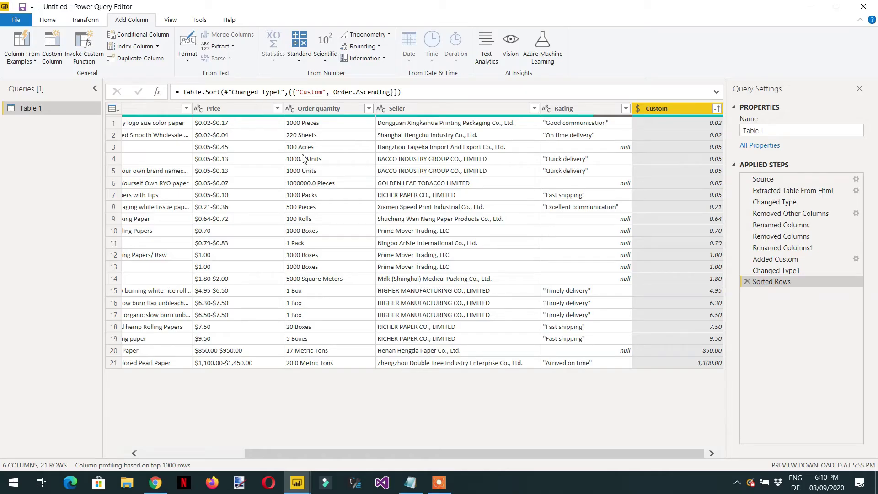
Step: Apply the query changes and close Power Query Editor to return to the report page
{"action": "left_click", "coordinate": [44, 19]}
{"action": "left_click", "coordinate": [20, 63]}
{"action": "left_click", "coordinate": [30, 73]}
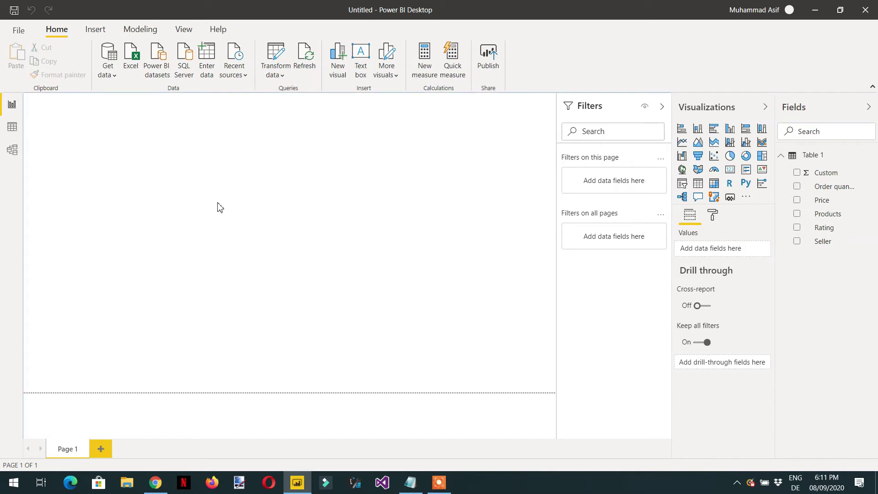
Step: Add a table visual, enlarge it across most of the page, and fill it with the Products, Price and Custom fields
{"action": "left_click", "coordinate": [700, 188]}
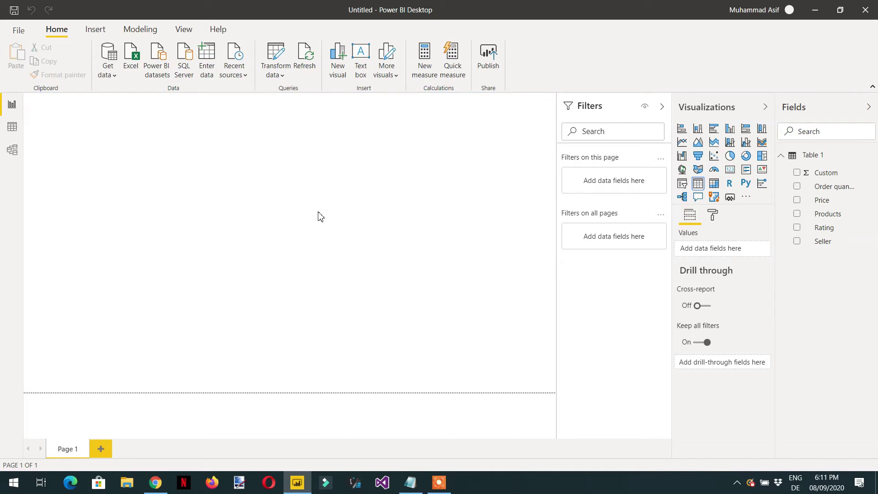
{"action": "left_click_drag", "start_coordinate": [143, 208], "coordinate": [536, 373]}
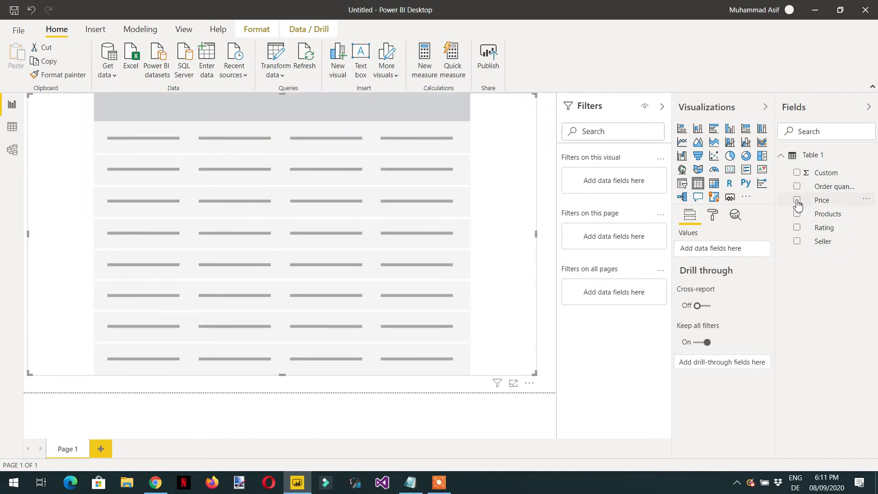
{"action": "left_click", "coordinate": [798, 215]}
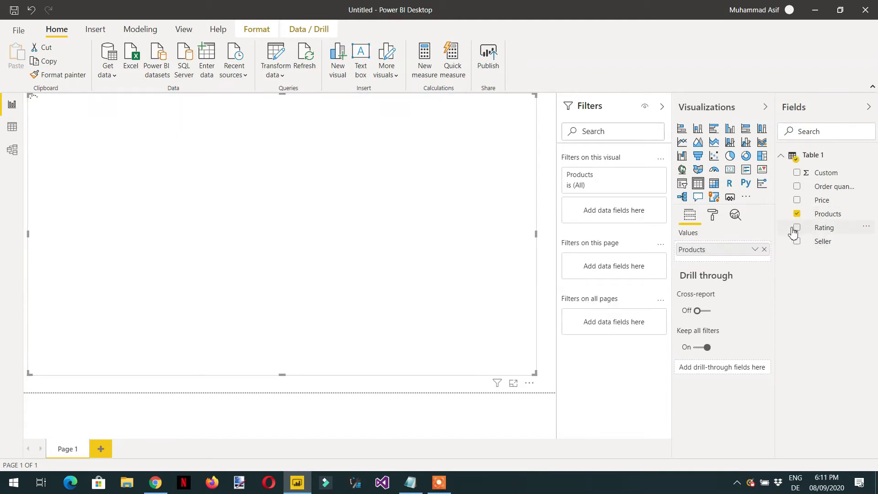
{"action": "left_click", "coordinate": [797, 201]}
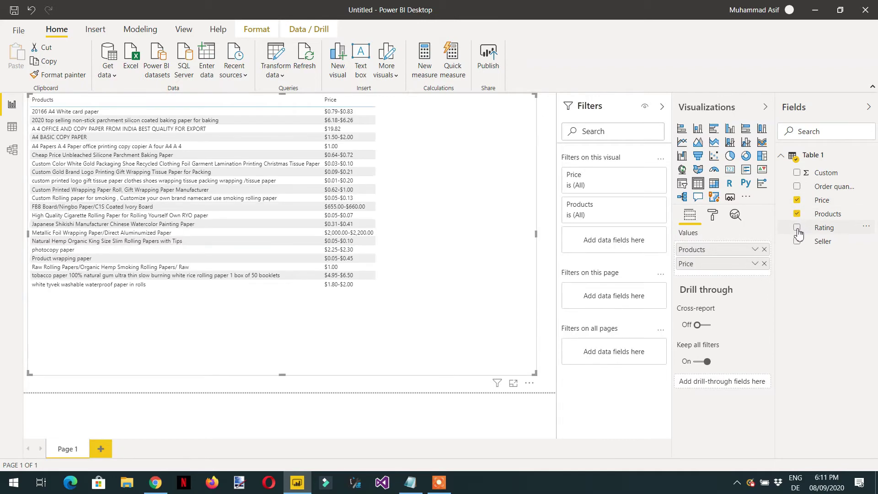
{"action": "left_click", "coordinate": [797, 175]}
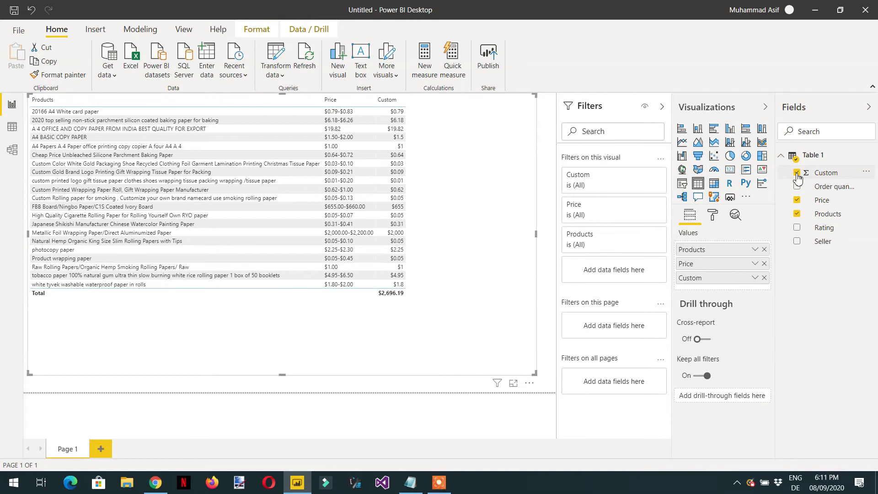
Step: Rename the table visual's Custom value to "Min price"
{"action": "left_click", "coordinate": [755, 278]}
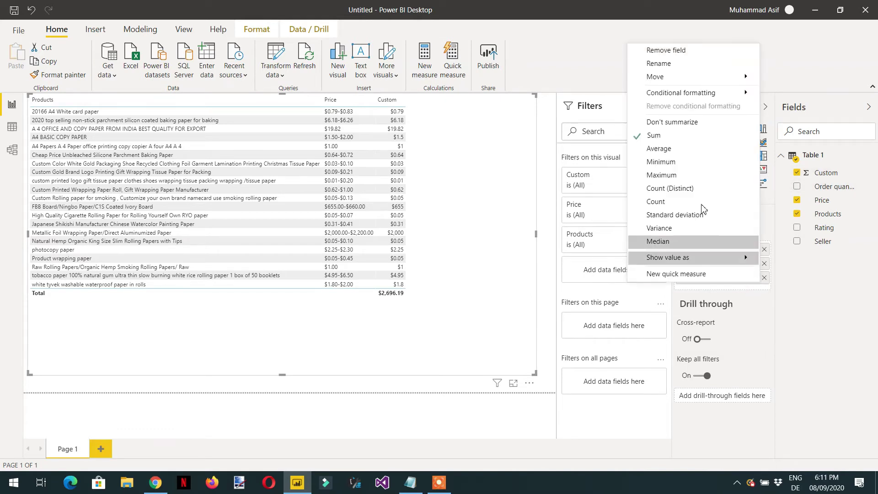
{"action": "left_click", "coordinate": [786, 314]}
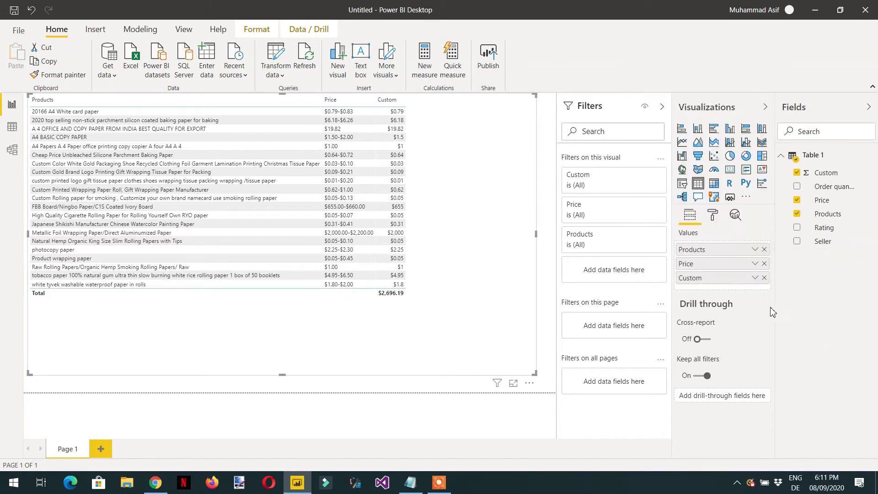
{"action": "double_click", "coordinate": [709, 277]}
{"action": "type", "text": "Min"}
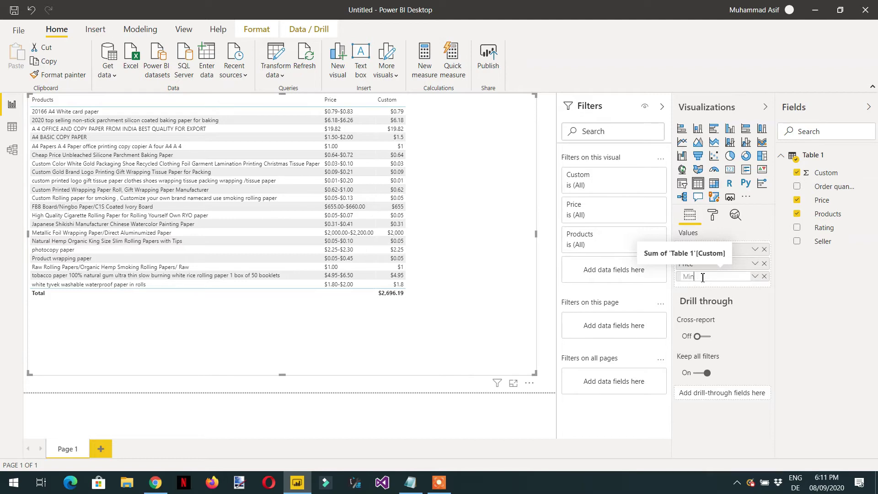
{"action": "type", "text": "price"}
{"action": "key", "text": "Return"}
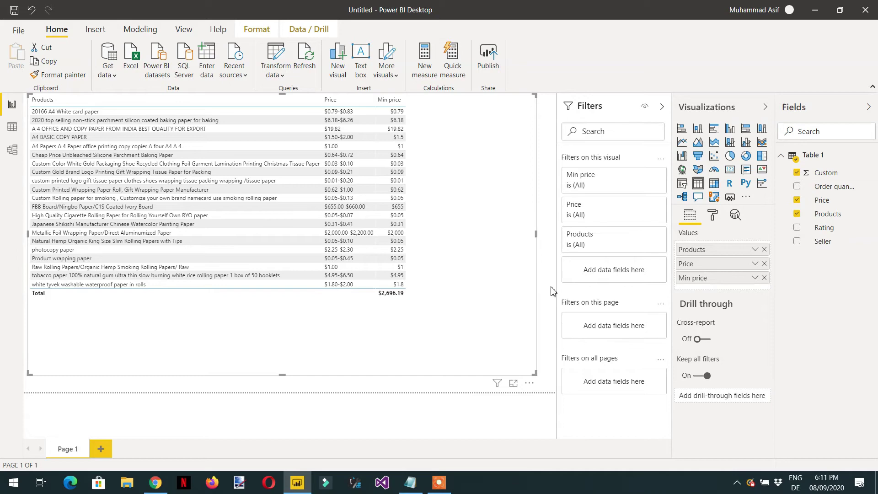
Step: Add the Rating field to the table visual and increase the text size in its grid formatting
{"action": "left_click", "coordinate": [797, 228]}
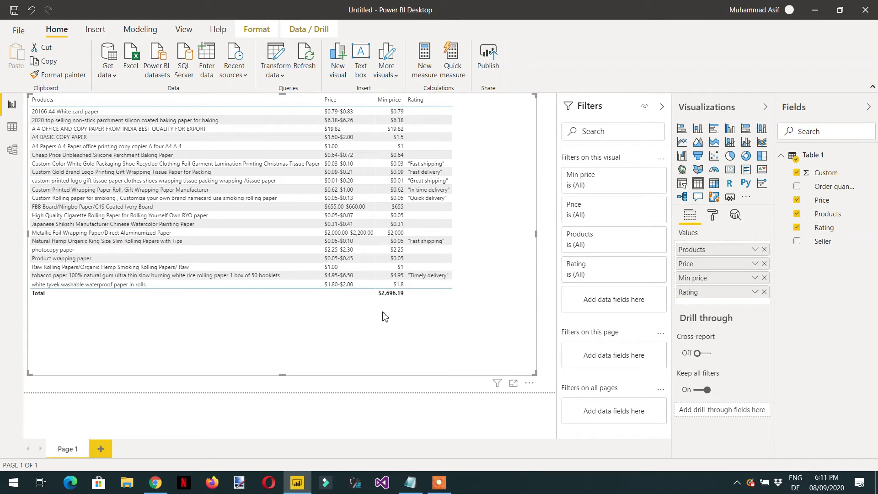
{"action": "left_click", "coordinate": [714, 215]}
{"action": "left_click", "coordinate": [683, 309]}
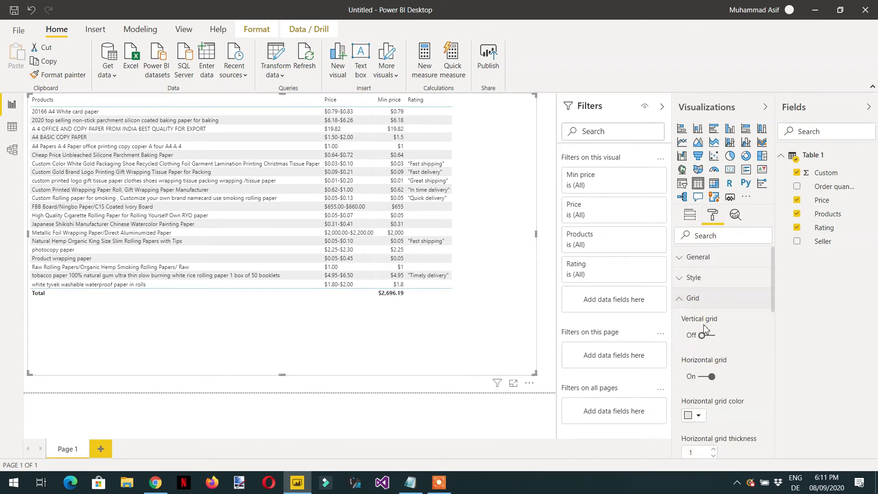
{"action": "scroll", "coordinate": [711, 339], "scroll_direction": "down", "scroll_amount": 5}
{"action": "left_click", "coordinate": [713, 371]}
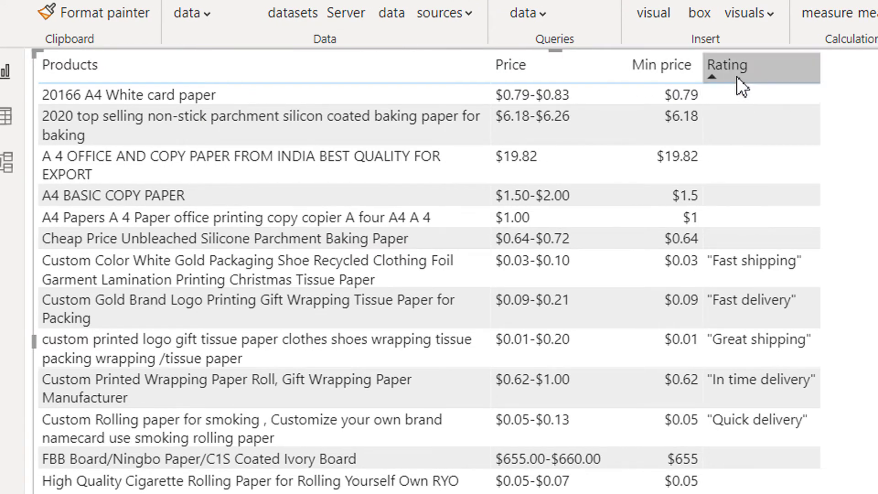
Step: Sort the table visual by Min price in ascending order
{"action": "left_click", "coordinate": [659, 76]}
{"action": "left_click", "coordinate": [654, 77]}
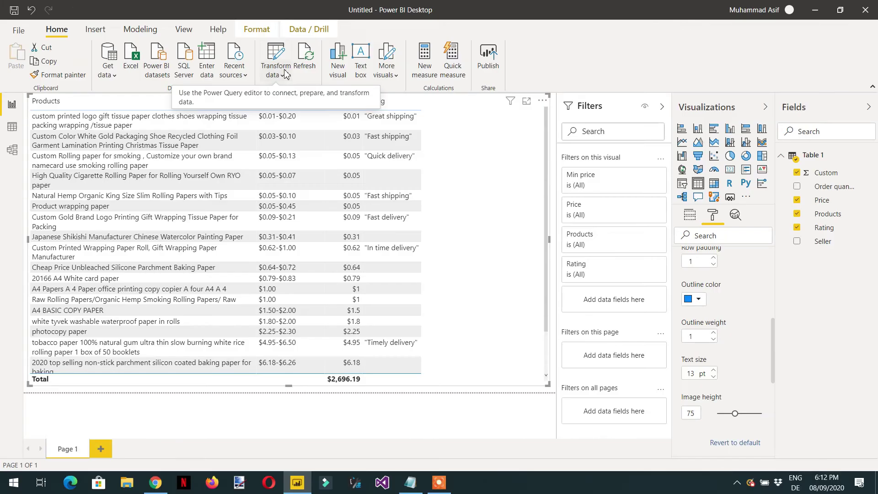
Step: Reopen the Power Query Editor and create a new parameter named Products with the Text type
{"action": "left_click", "coordinate": [280, 76]}
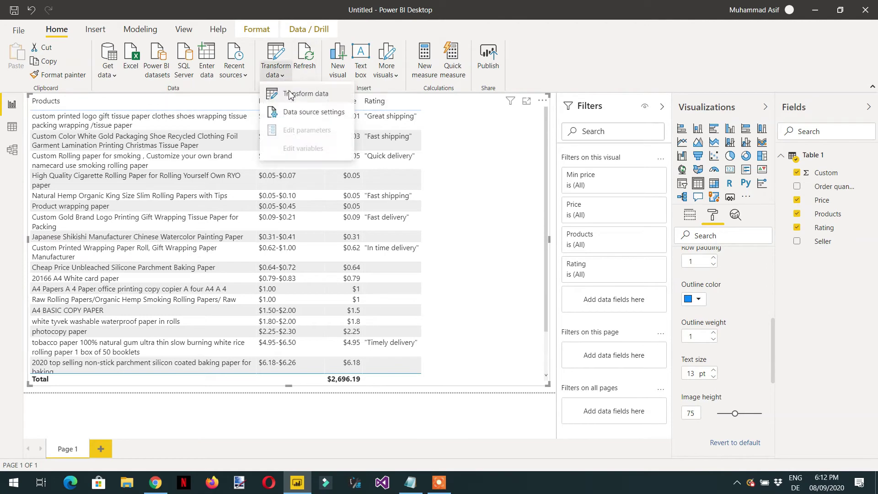
{"action": "left_click", "coordinate": [292, 93]}
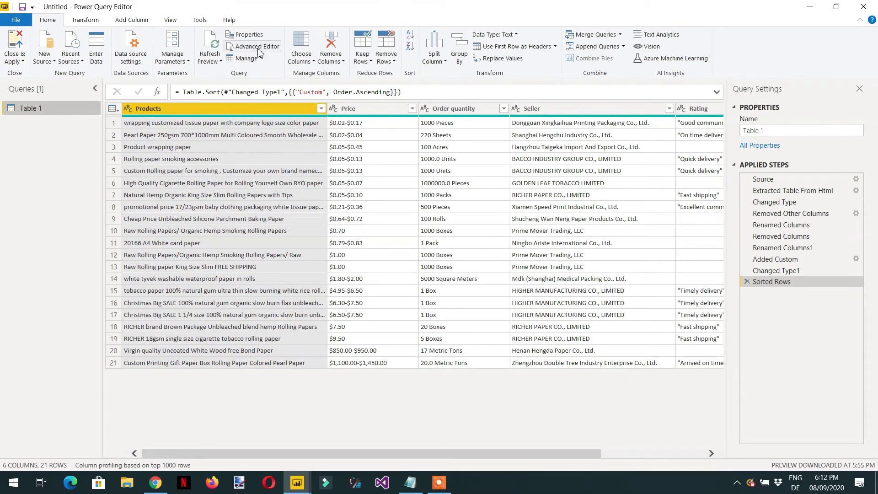
{"action": "left_click", "coordinate": [173, 57]}
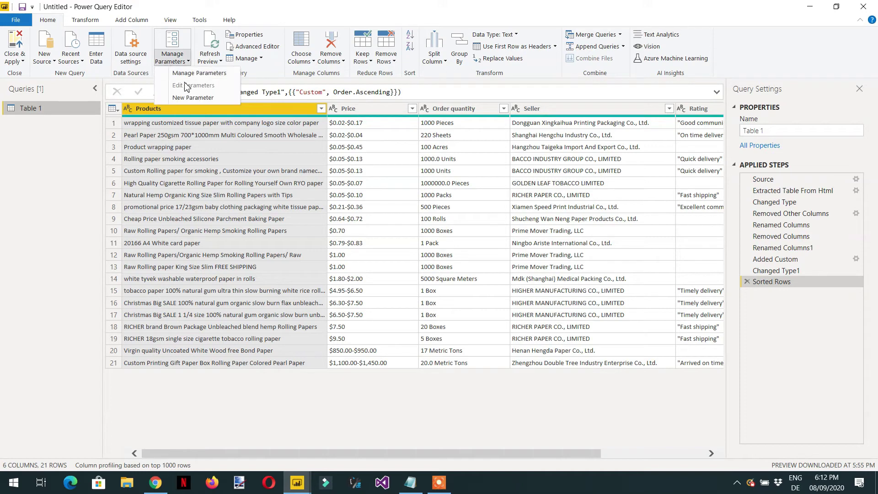
{"action": "left_click", "coordinate": [187, 91]}
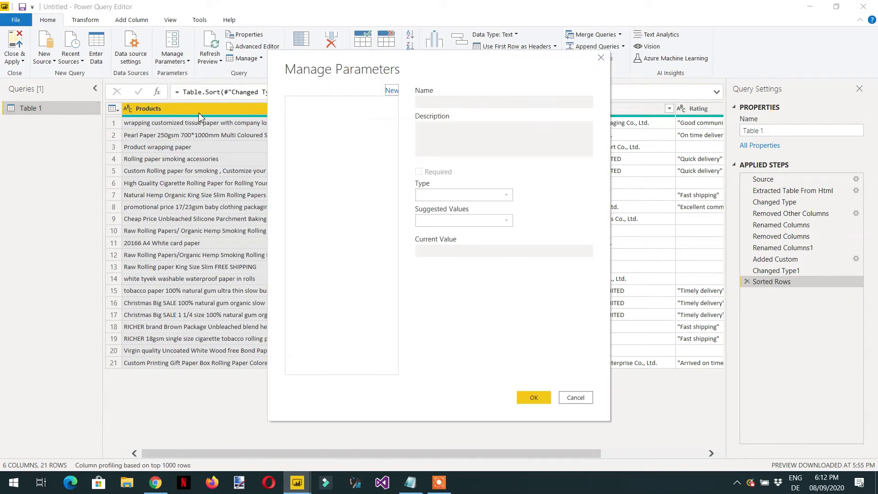
{"action": "left_click", "coordinate": [391, 91]}
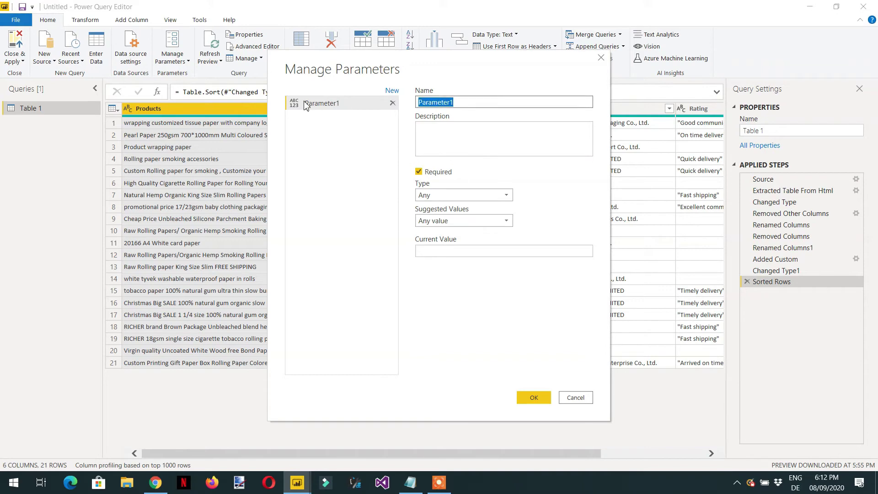
{"action": "type", "text": "Products"}
{"action": "left_click", "coordinate": [467, 199]}
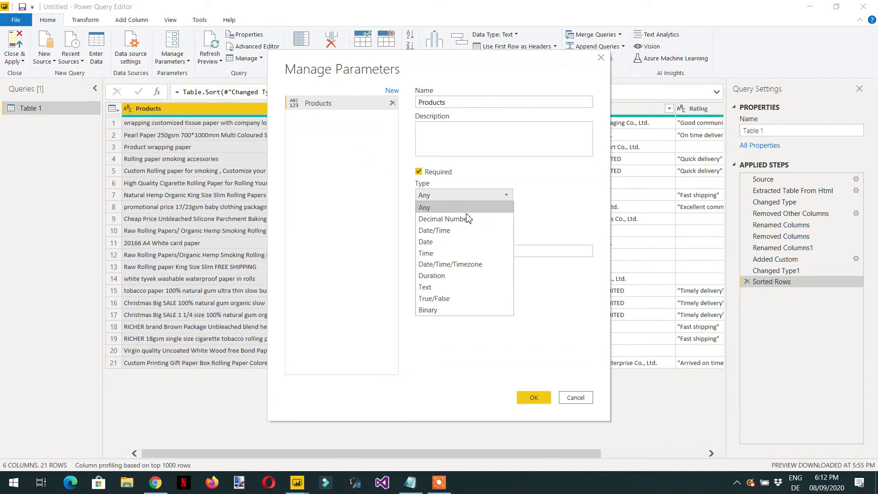
{"action": "left_click", "coordinate": [442, 287]}
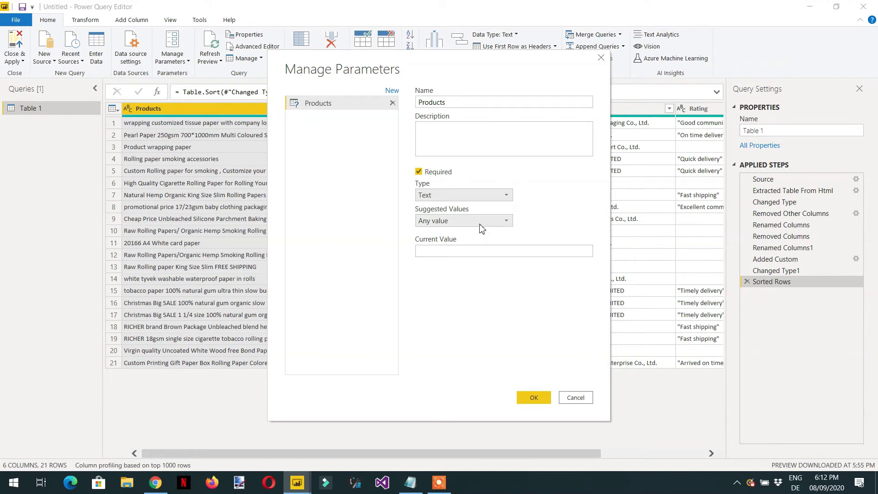
Step: Give the Products parameter a list of suggested values: Mobile, Paper, Laptop and Watch
{"action": "left_click", "coordinate": [507, 222]}
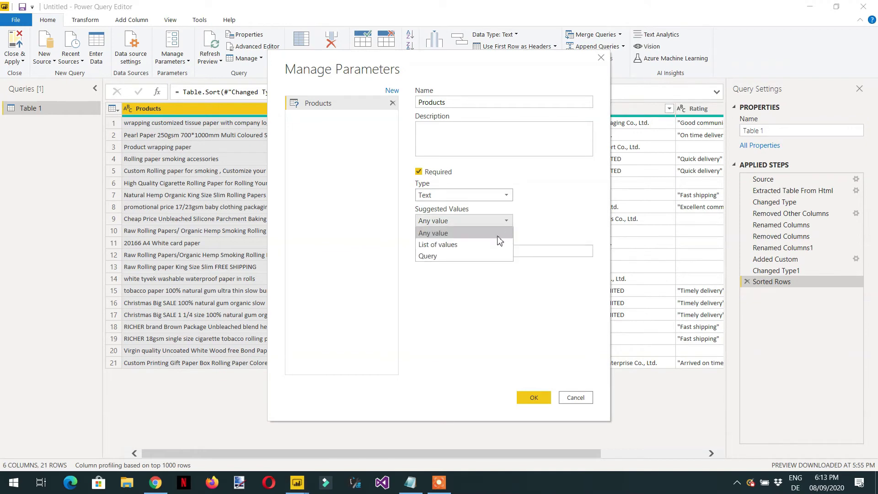
{"action": "left_click", "coordinate": [467, 246]}
{"action": "left_click", "coordinate": [466, 252]}
{"action": "type", "text": "MOb"}
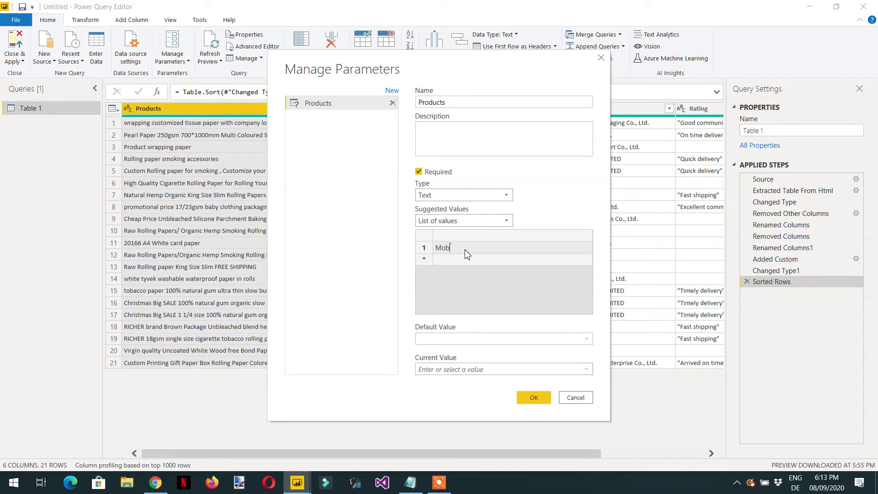
{"action": "key", "text": "Return"}
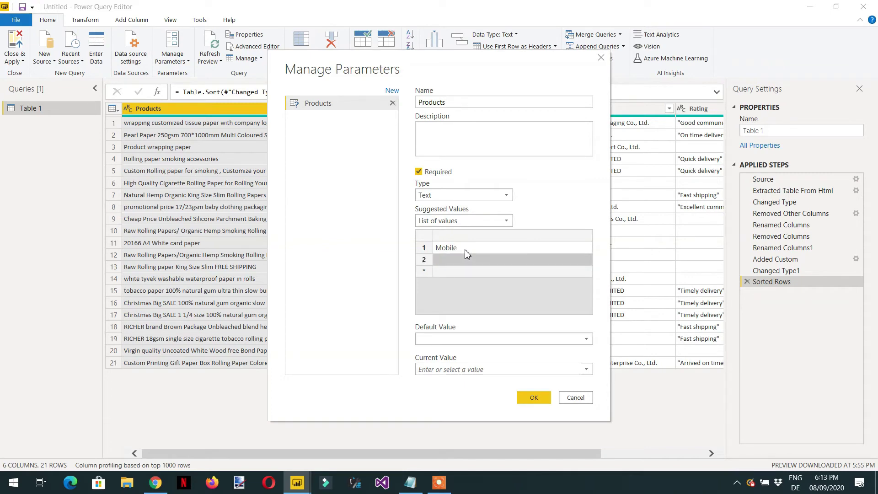
{"action": "type", "text": "Paper"}
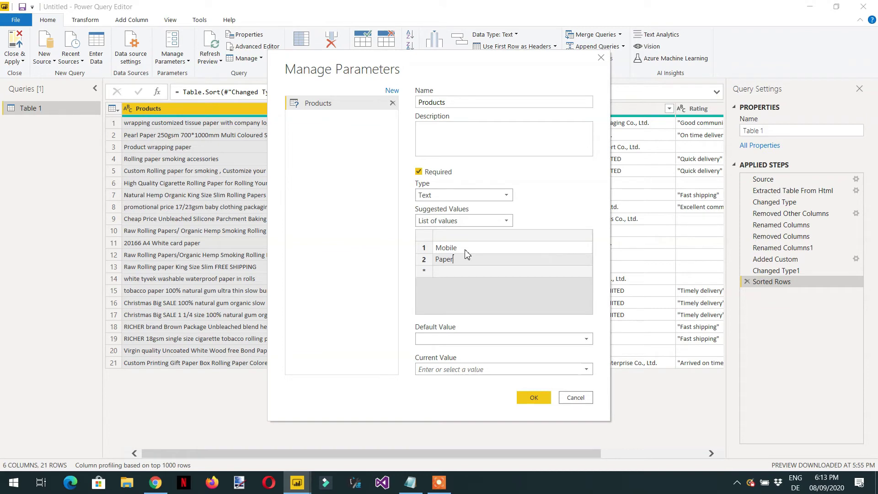
{"action": "key", "text": "Return"}
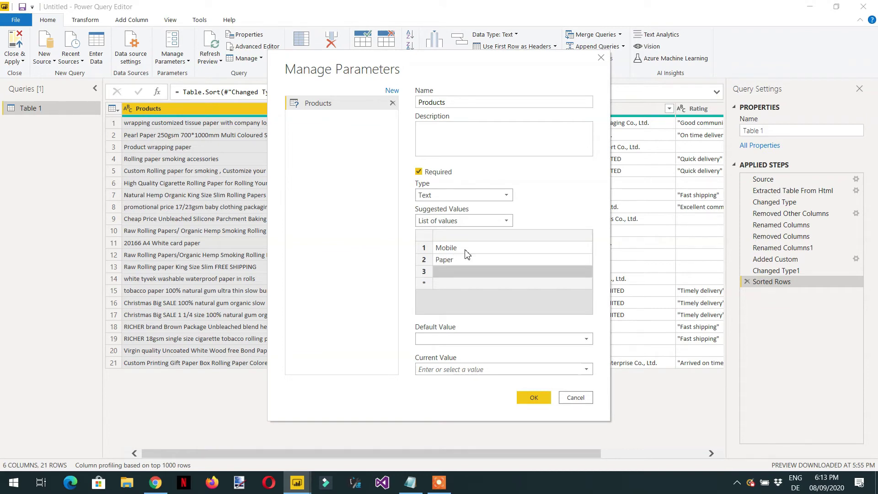
{"action": "type", "text": "La"}
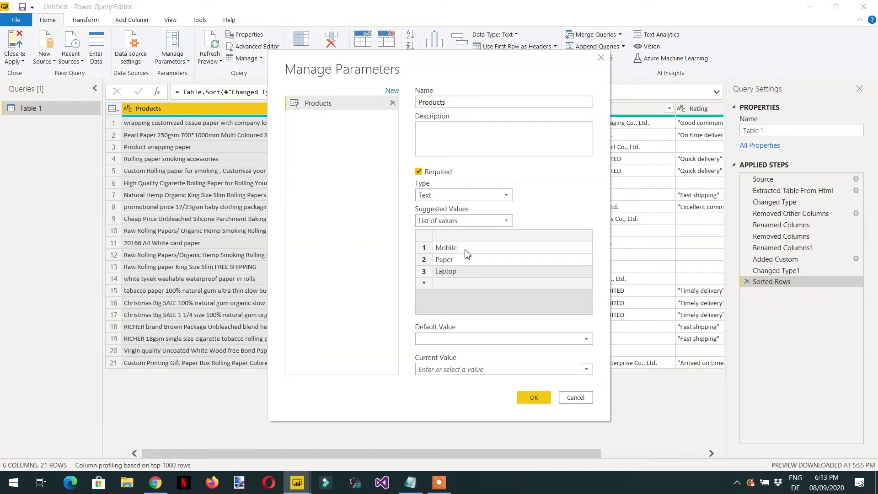
{"action": "type", "text": "ptop"}
{"action": "key", "text": "Return"}
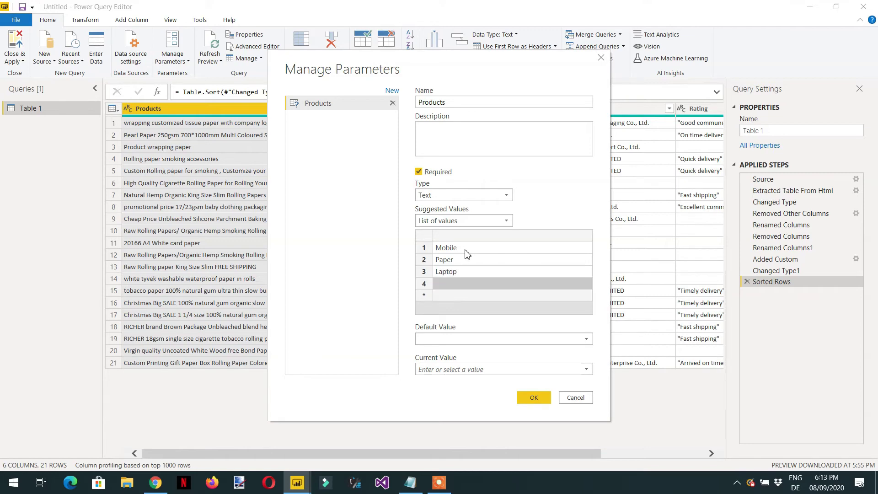
{"action": "type", "text": "Watch"}
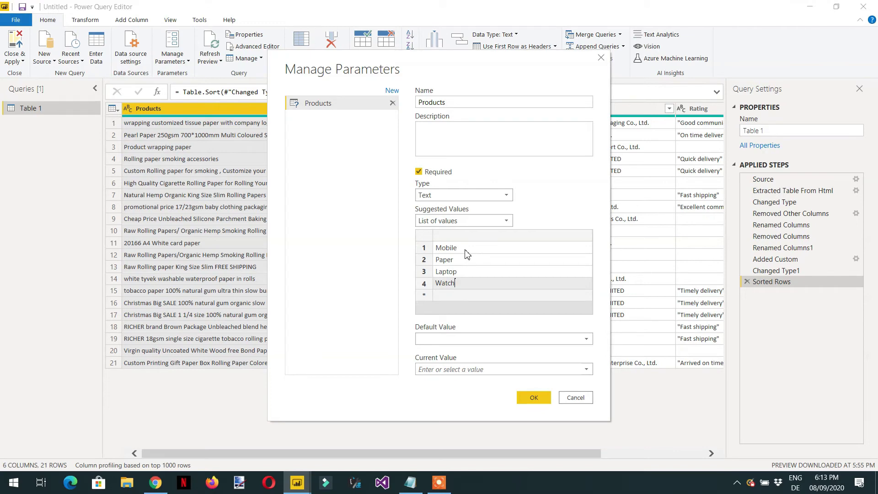
Step: Set both the default and current value of the Products parameter to Mobile and create it
{"action": "left_click", "coordinate": [587, 339]}
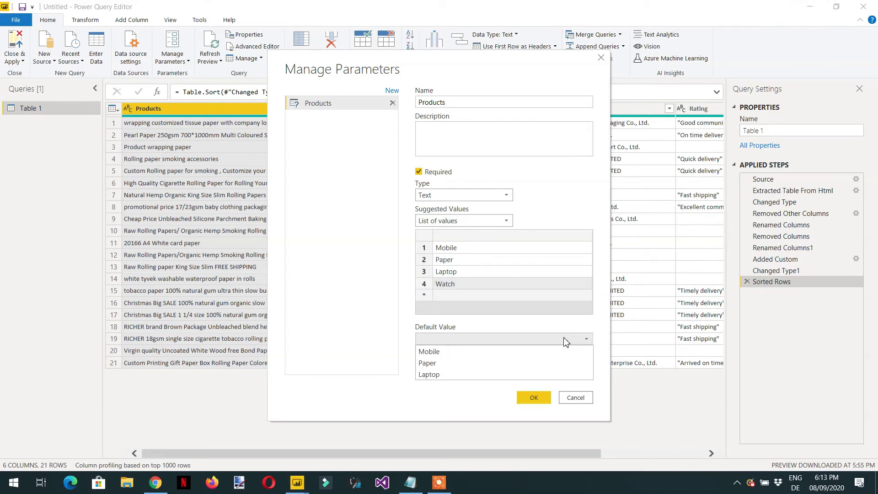
{"action": "left_click", "coordinate": [447, 355]}
{"action": "left_click", "coordinate": [587, 369]}
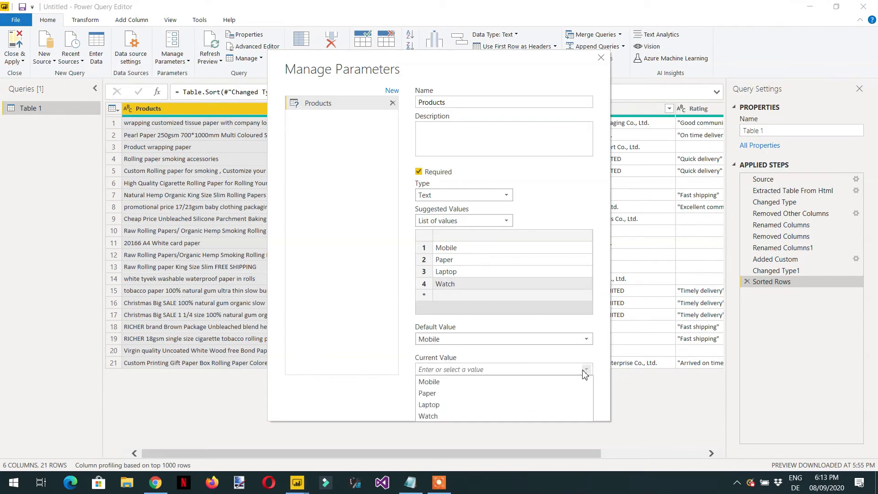
{"action": "left_click", "coordinate": [476, 382]}
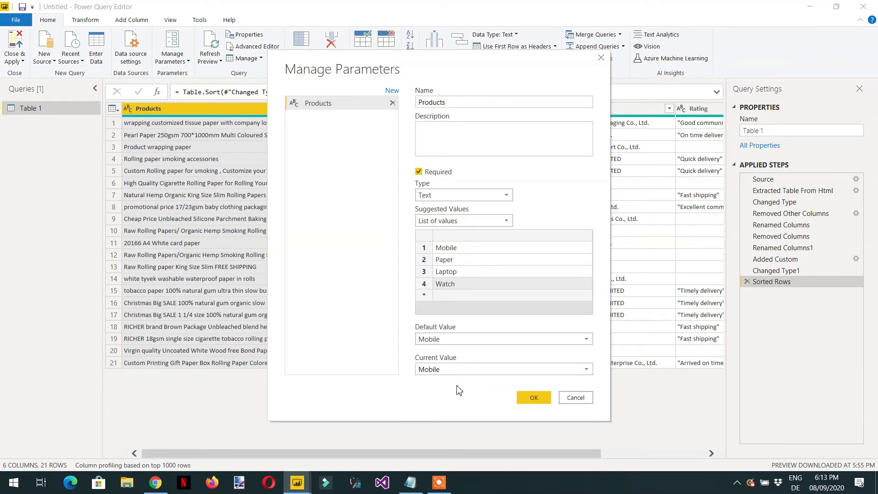
{"action": "left_click", "coordinate": [534, 399]}
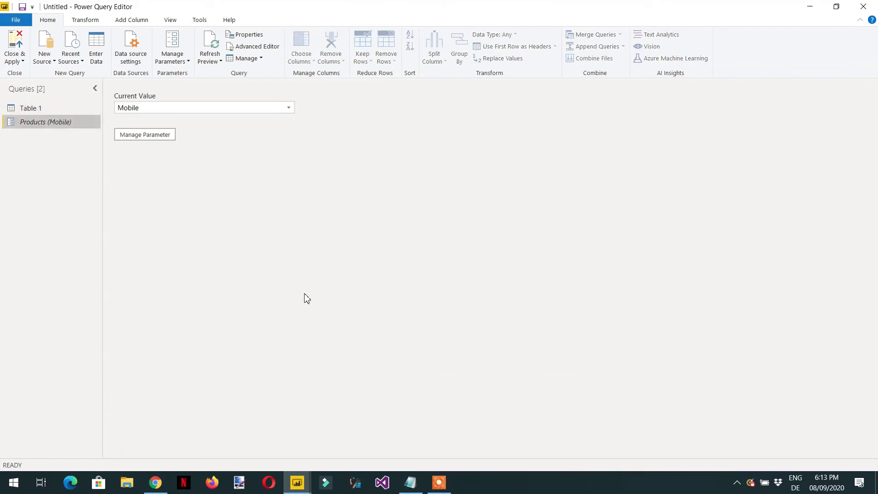
Step: Rename the Products parameter to fnProducts and copy its new name
{"action": "double_click", "coordinate": [35, 122]}
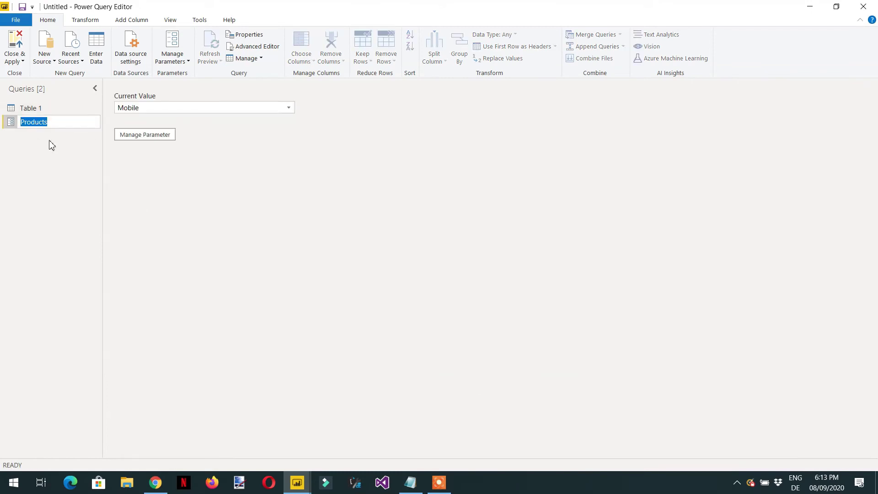
{"action": "key", "text": "Home"}
{"action": "type", "text": "fn"}
{"action": "key", "text": "Return"}
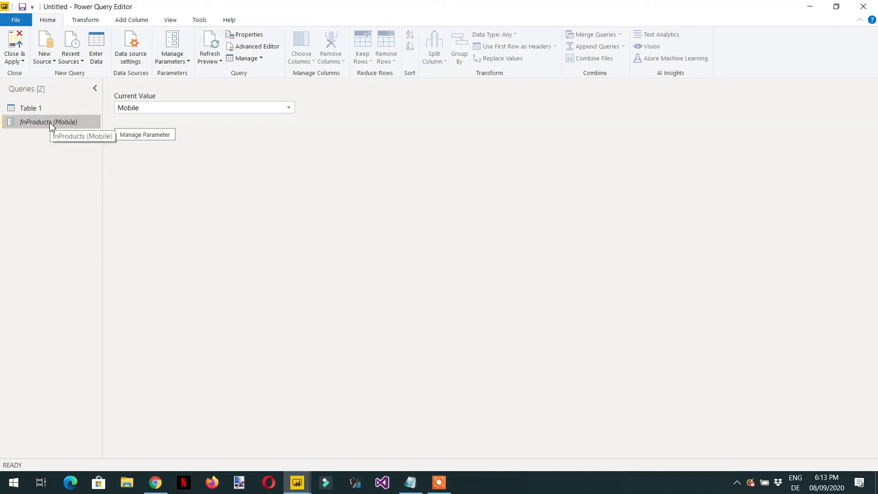
{"action": "double_click", "coordinate": [51, 122]}
{"action": "key", "text": "ctrl+c"}
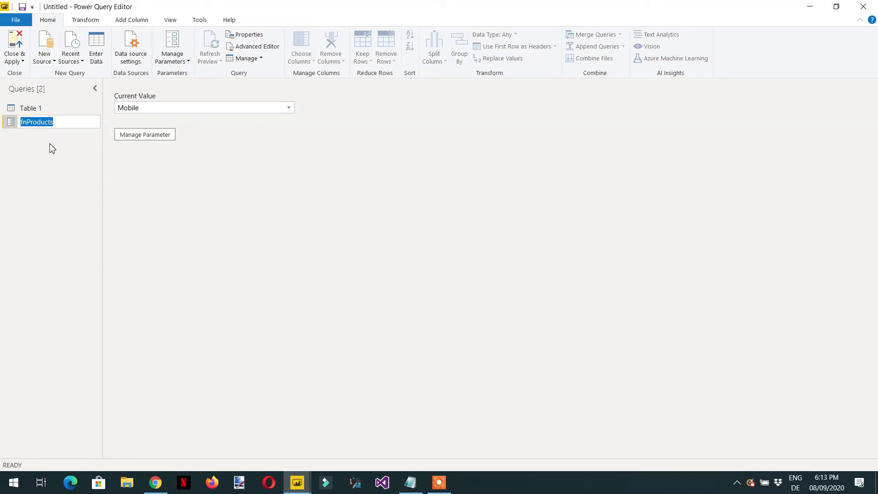
Step: In Table 1's M code, replace the fixed search word "paper" in the source URL with & fnProducts and save the code
{"action": "left_click", "coordinate": [37, 110]}
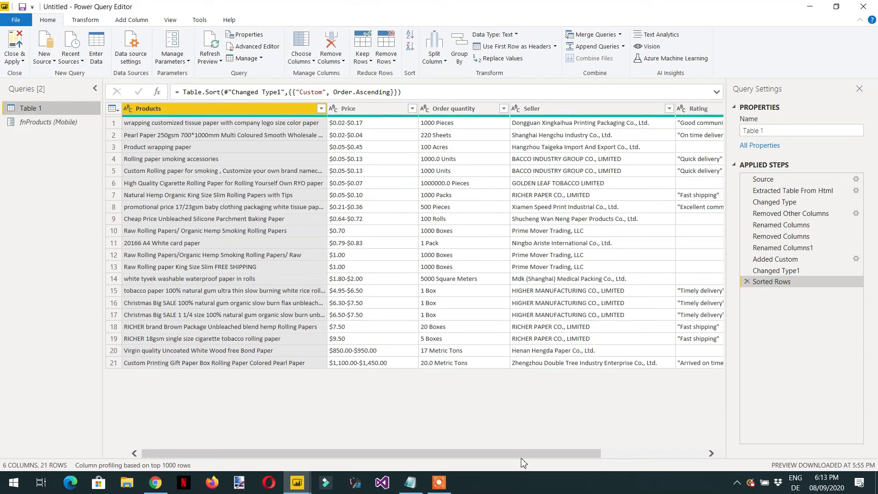
{"action": "left_click_drag", "start_coordinate": [522, 459], "coordinate": [657, 457]}
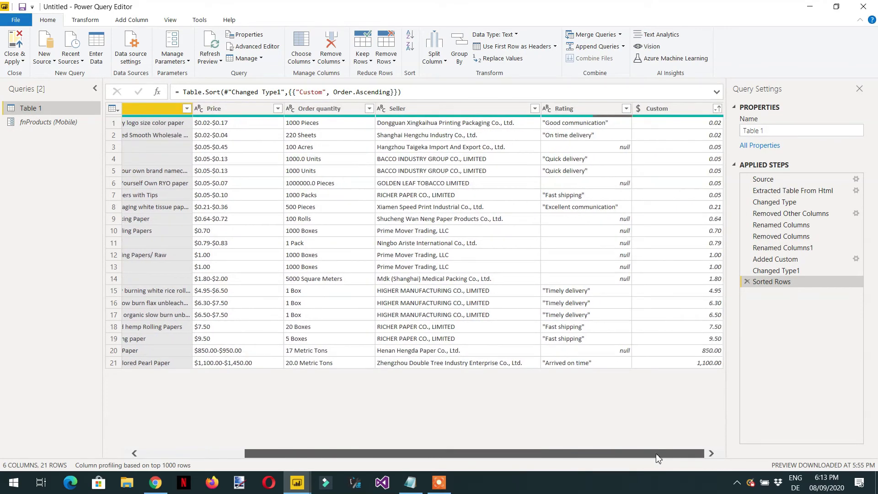
{"action": "left_click", "coordinate": [173, 23]}
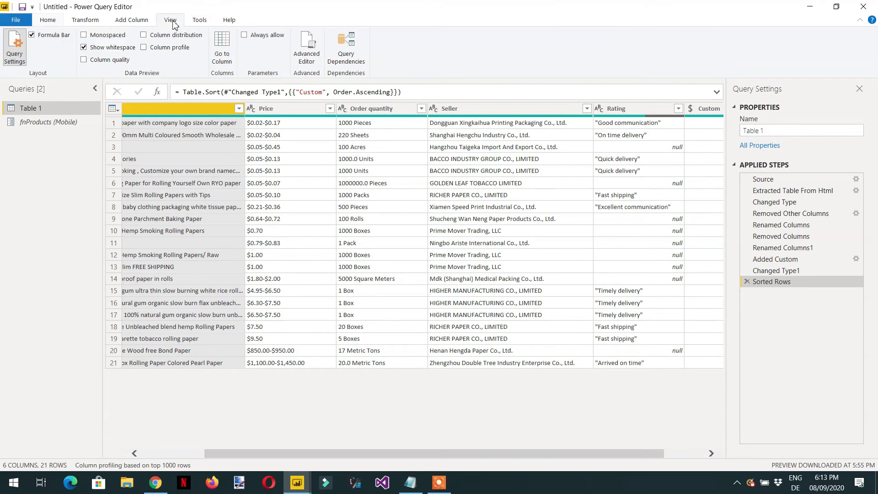
{"action": "left_click", "coordinate": [307, 59]}
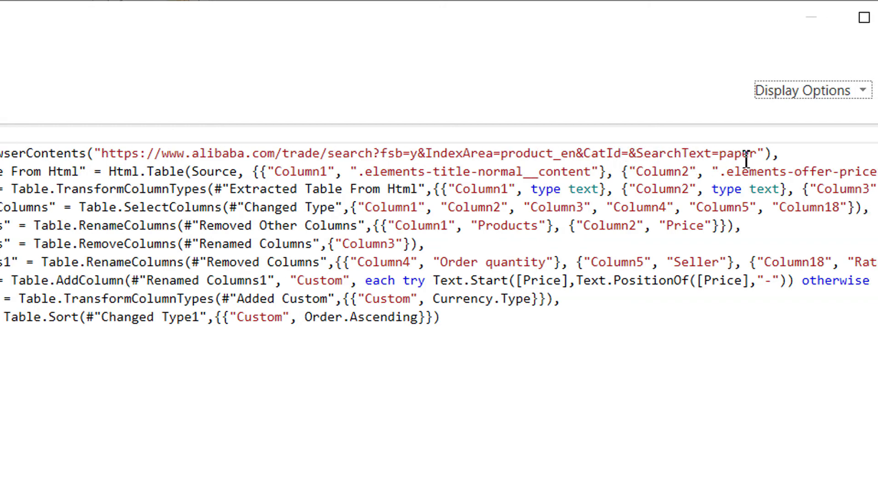
{"action": "left_click", "coordinate": [722, 157]}
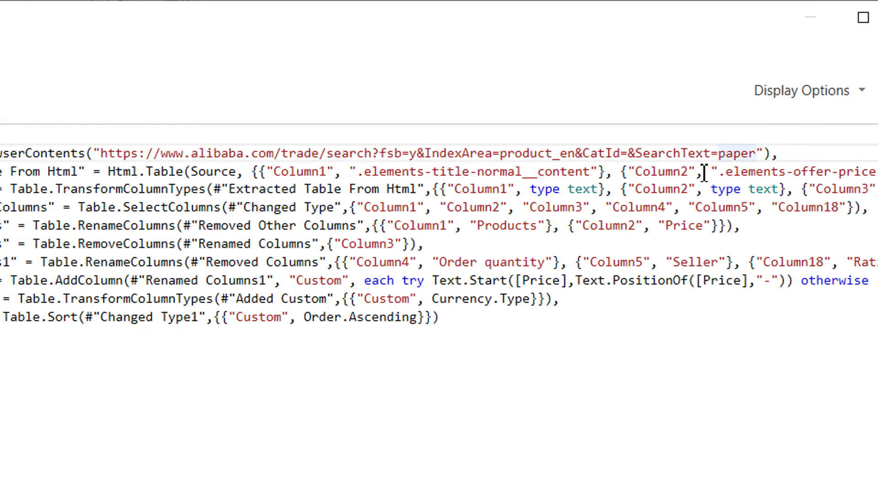
{"action": "type", "text": "\" "}
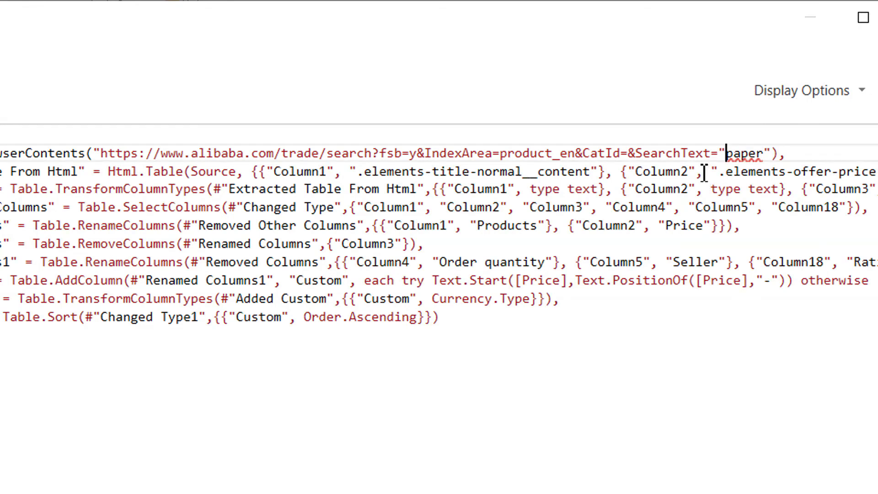
{"action": "type", "text": "&"}
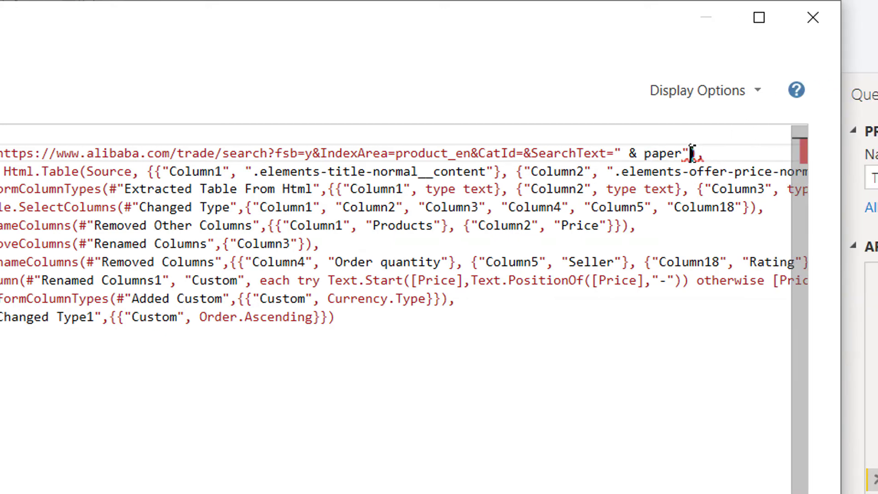
{"action": "left_click_drag", "start_coordinate": [794, 152], "coordinate": [758, 152]}
{"action": "left_click_drag", "start_coordinate": [655, 153], "coordinate": [645, 153]}
{"action": "key", "text": "ctrl+v"}
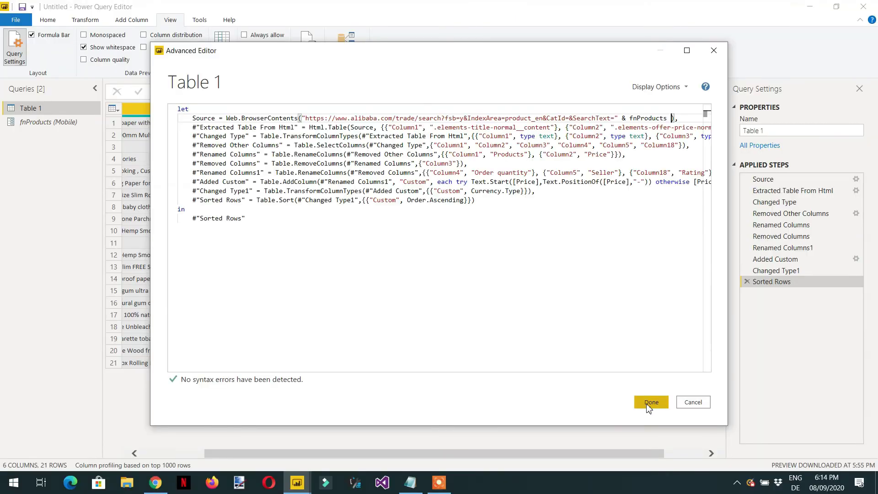
{"action": "left_click", "coordinate": [714, 416]}
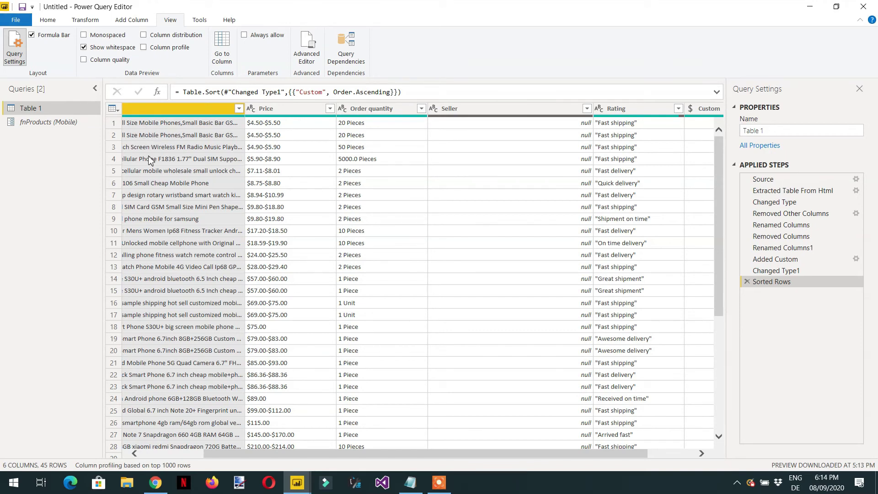
Step: Apply the parameterised query changes and close Power Query Editor
{"action": "left_click", "coordinate": [47, 21]}
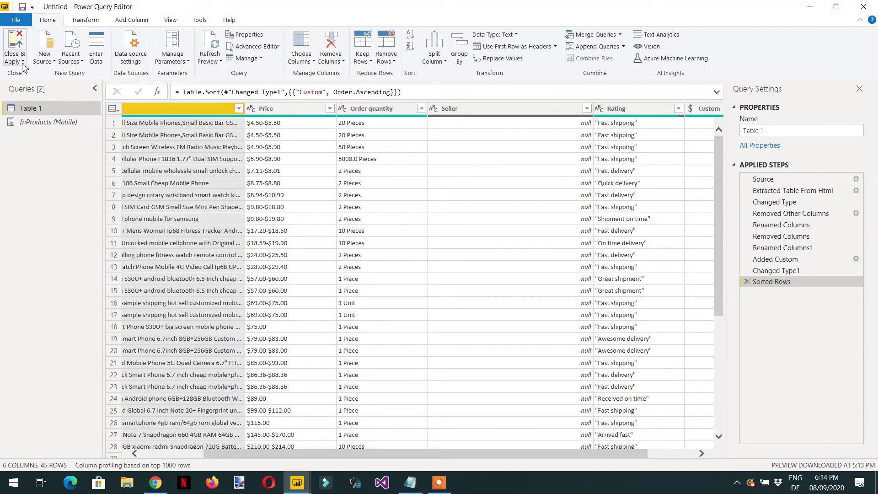
{"action": "left_click", "coordinate": [16, 58]}
{"action": "left_click", "coordinate": [30, 74]}
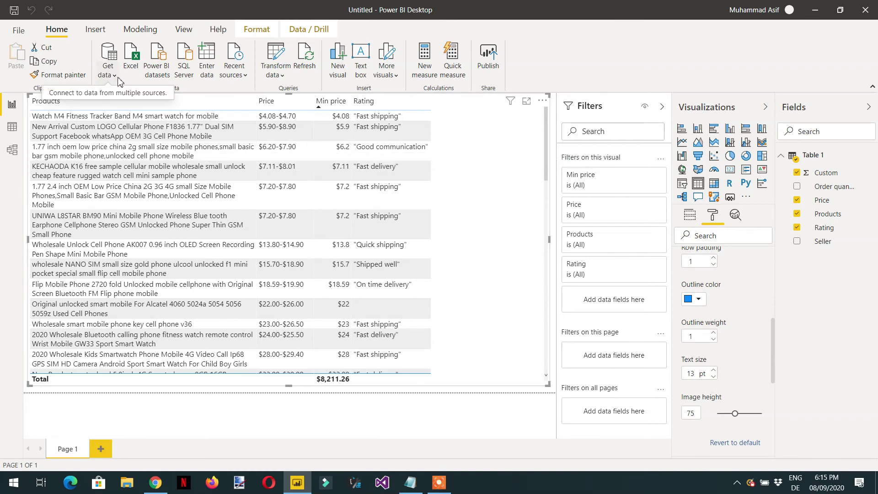
Step: Change the fnProducts parameter to Laptop and apply the pending changes to reload the report table
{"action": "left_click", "coordinate": [283, 79]}
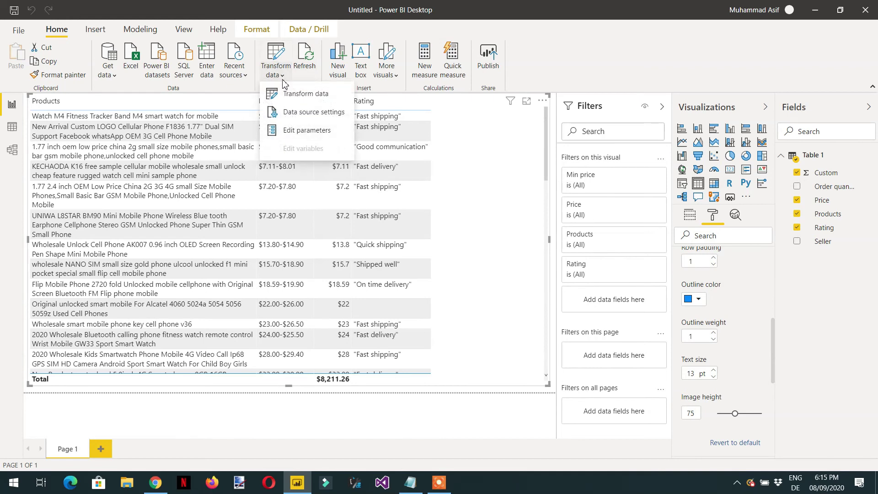
{"action": "left_click", "coordinate": [303, 130]}
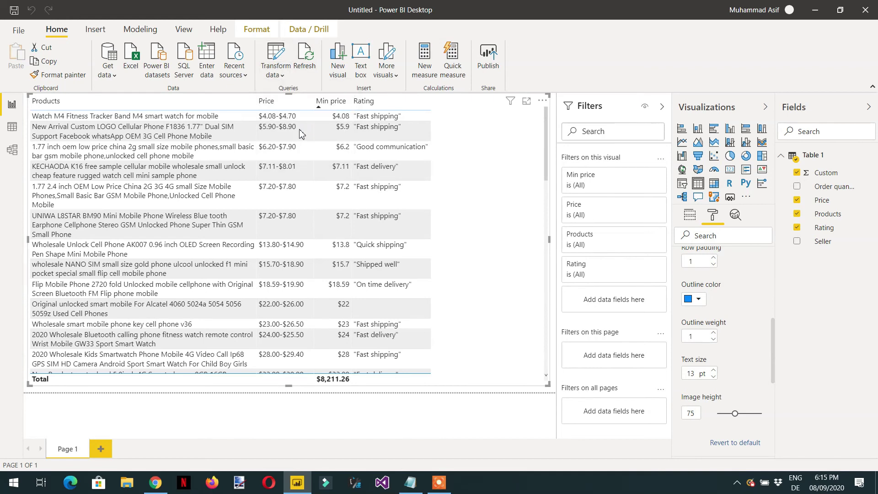
{"action": "left_click", "coordinate": [433, 236]}
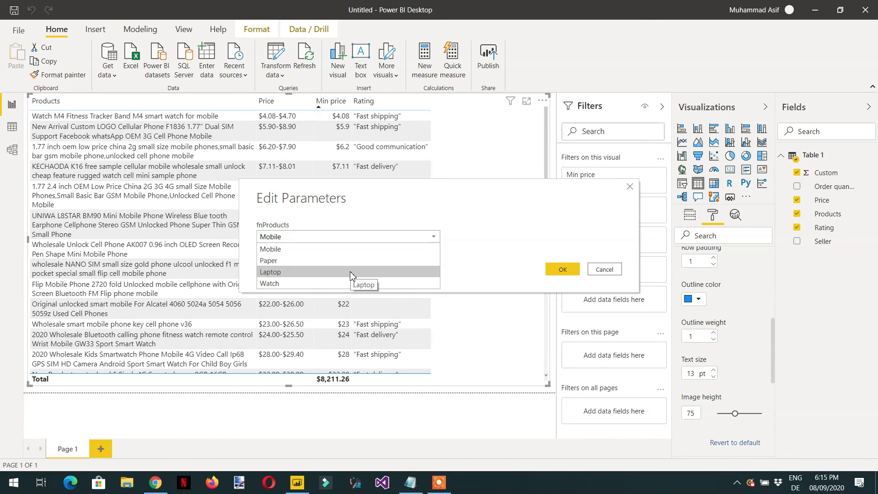
{"action": "left_click", "coordinate": [354, 272]}
{"action": "left_click", "coordinate": [562, 269]}
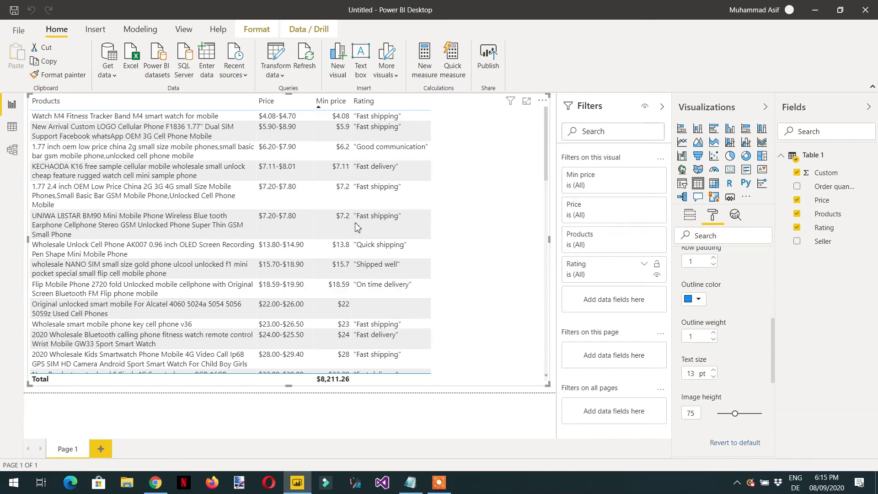
{"action": "left_click", "coordinate": [620, 104]}
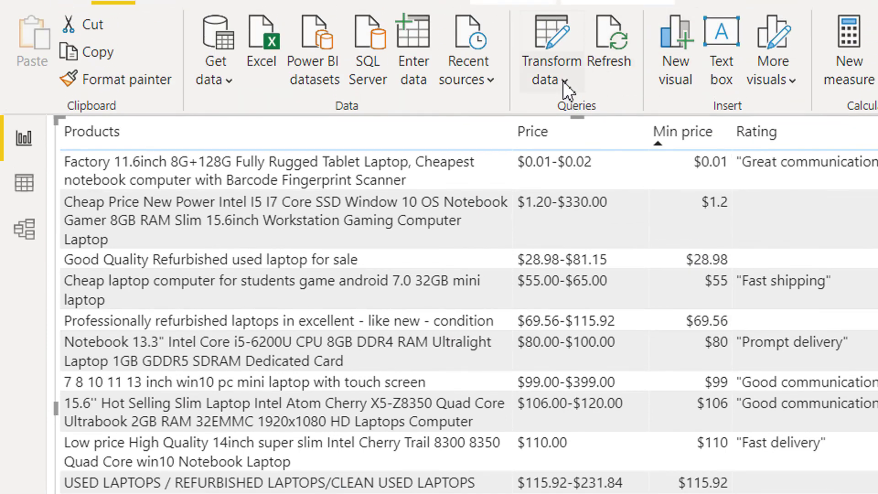
Step: Switch the fnProducts parameter to Watch and apply the pending changes to the report
{"action": "left_click", "coordinate": [564, 82]}
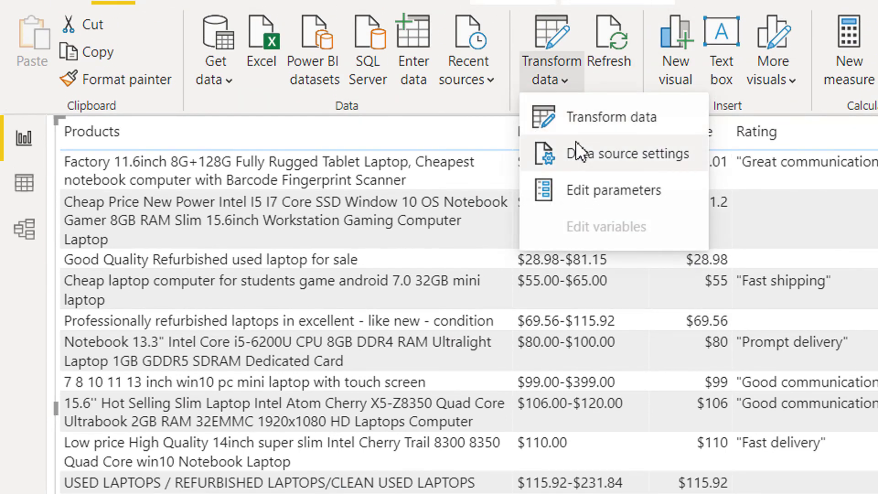
{"action": "left_click", "coordinate": [595, 187]}
{"action": "left_click", "coordinate": [866, 404]}
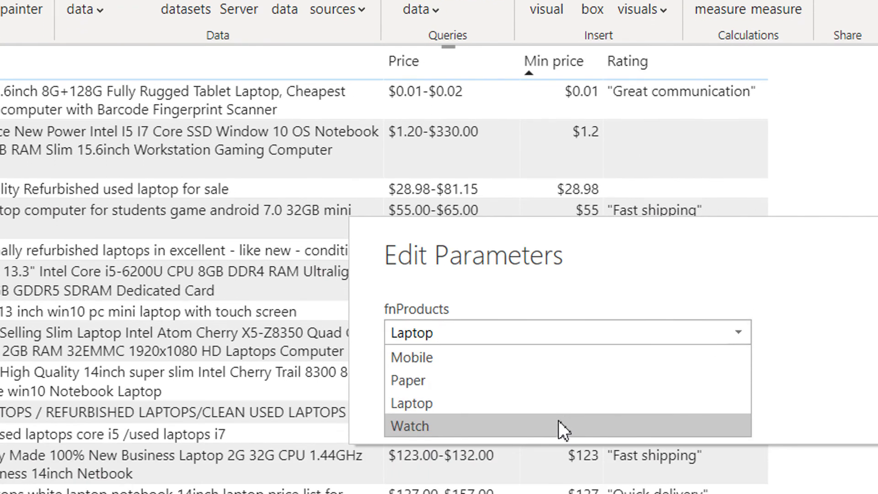
{"action": "left_click", "coordinate": [563, 493]}
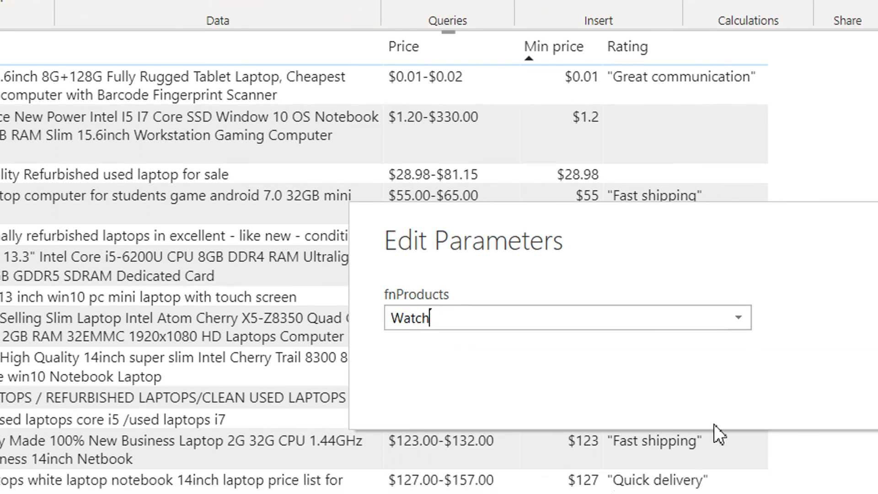
{"action": "left_click", "coordinate": [783, 371]}
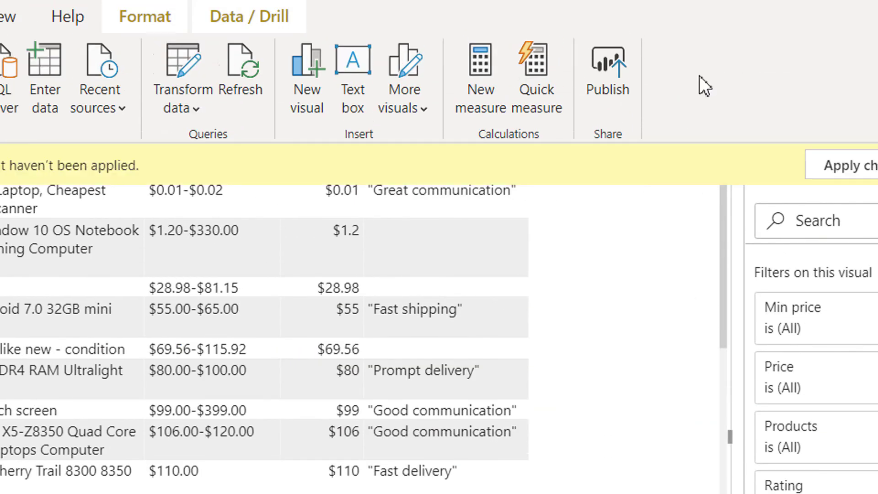
{"action": "left_click", "coordinate": [829, 168]}
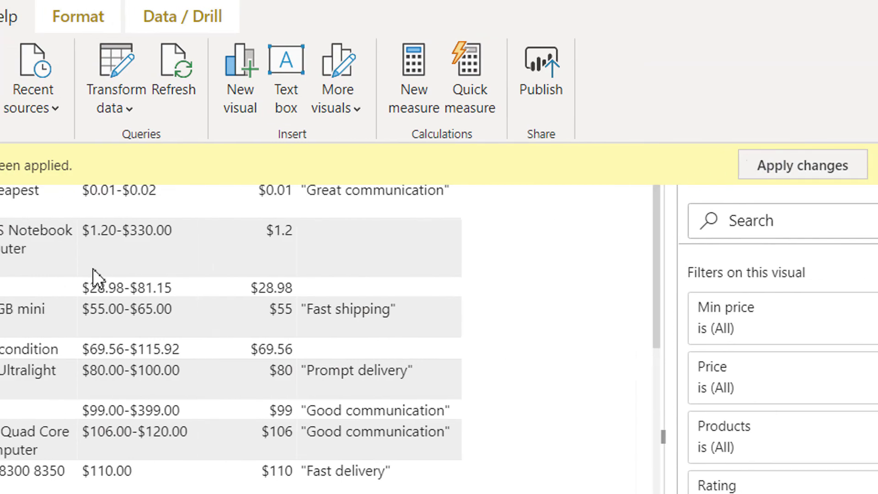